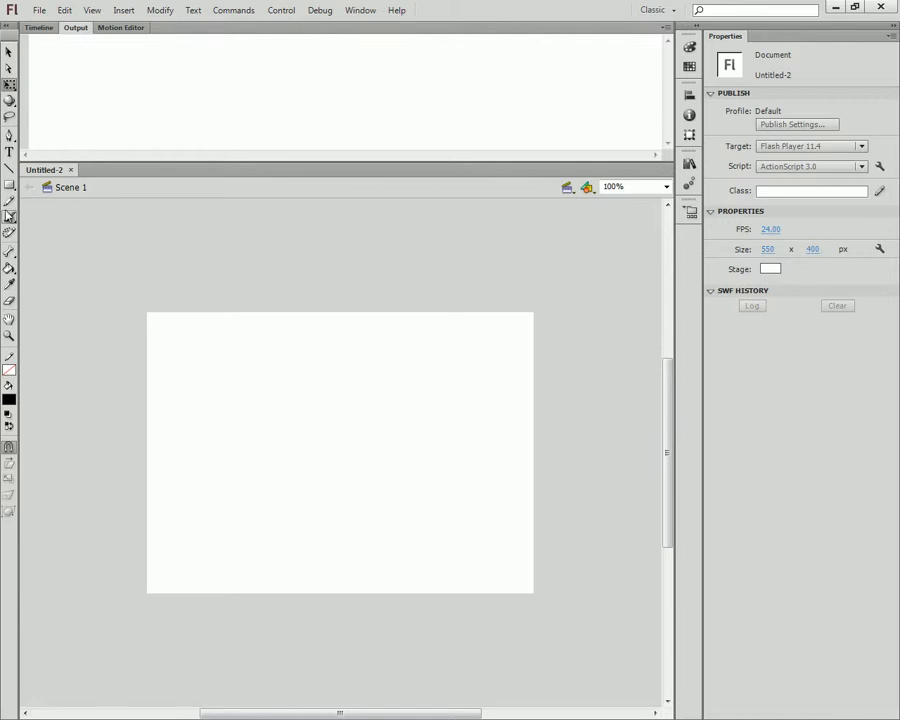
Draw a black square without a stroke, about 140 by 140 px, in the upper middle of the stage
{"action": "left_click", "coordinate": [8, 184]}
{"action": "left_click", "coordinate": [68, 186]}
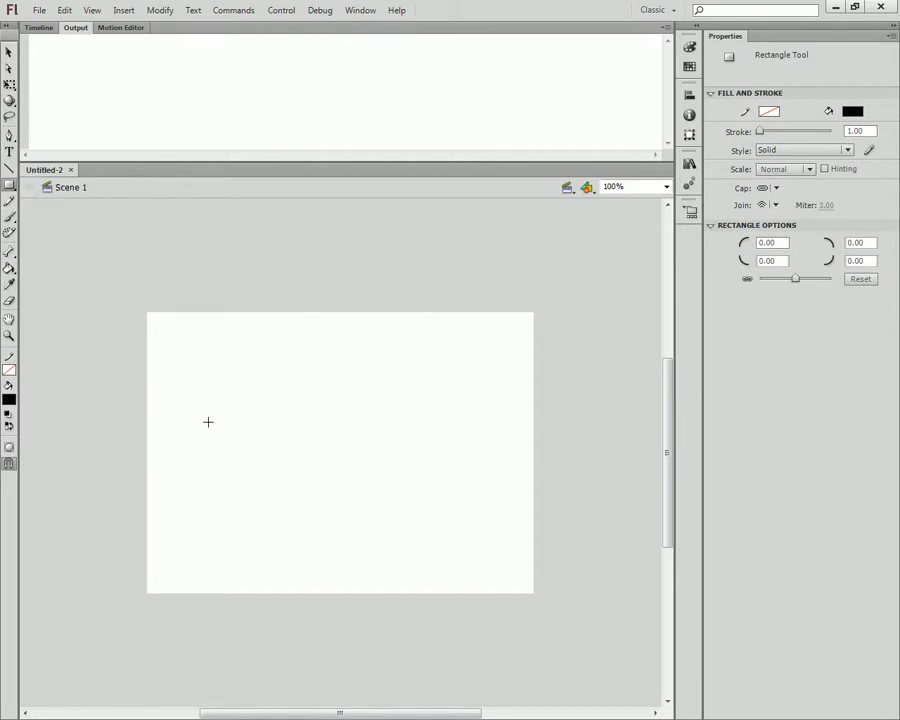
{"action": "left_click_drag", "start_coordinate": [280, 361], "coordinate": [379, 460]}
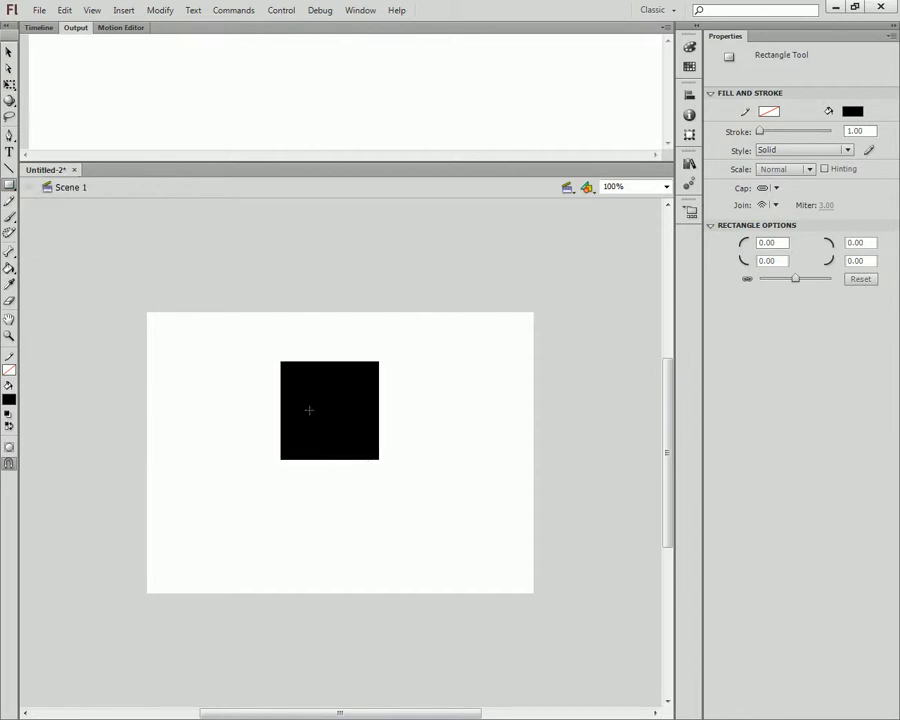
Select the black square and fill it with the rainbow linear gradient swatch
{"action": "left_click", "coordinate": [8, 52]}
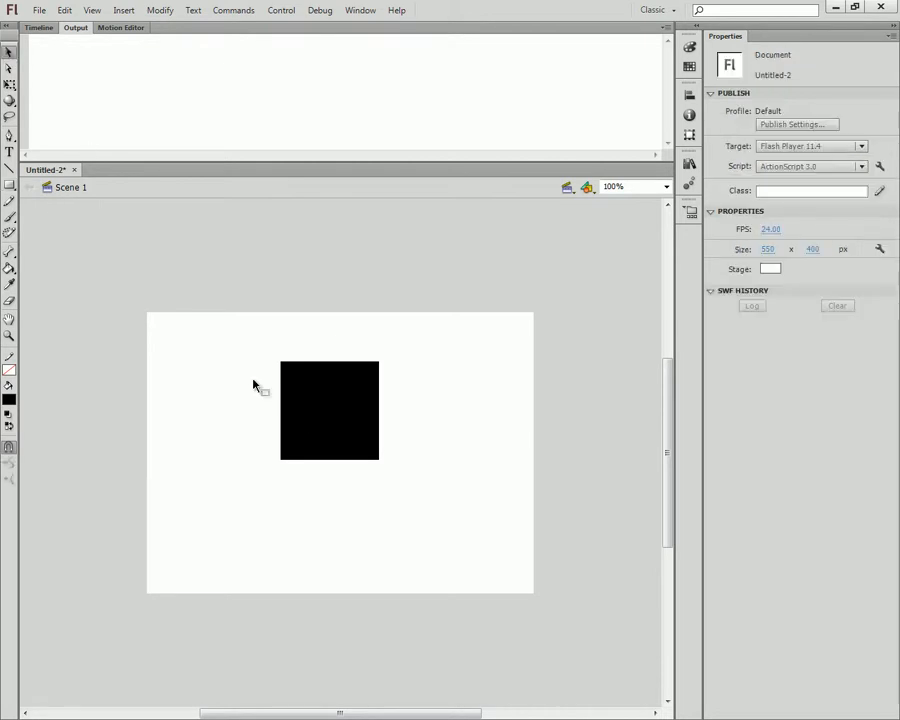
{"action": "left_click_drag", "start_coordinate": [243, 345], "coordinate": [410, 505]}
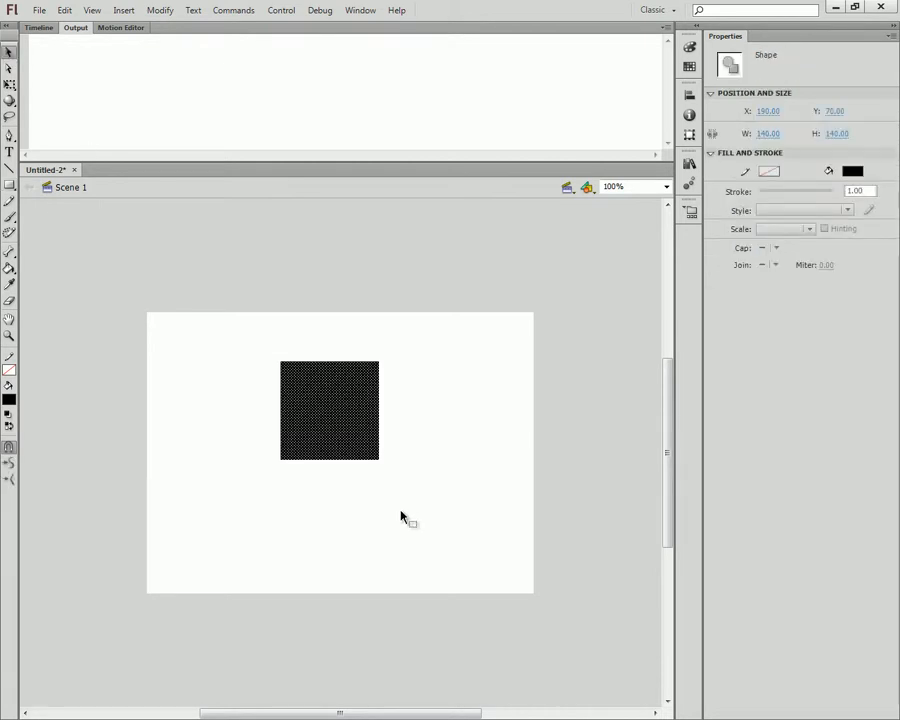
{"action": "left_click", "coordinate": [10, 403]}
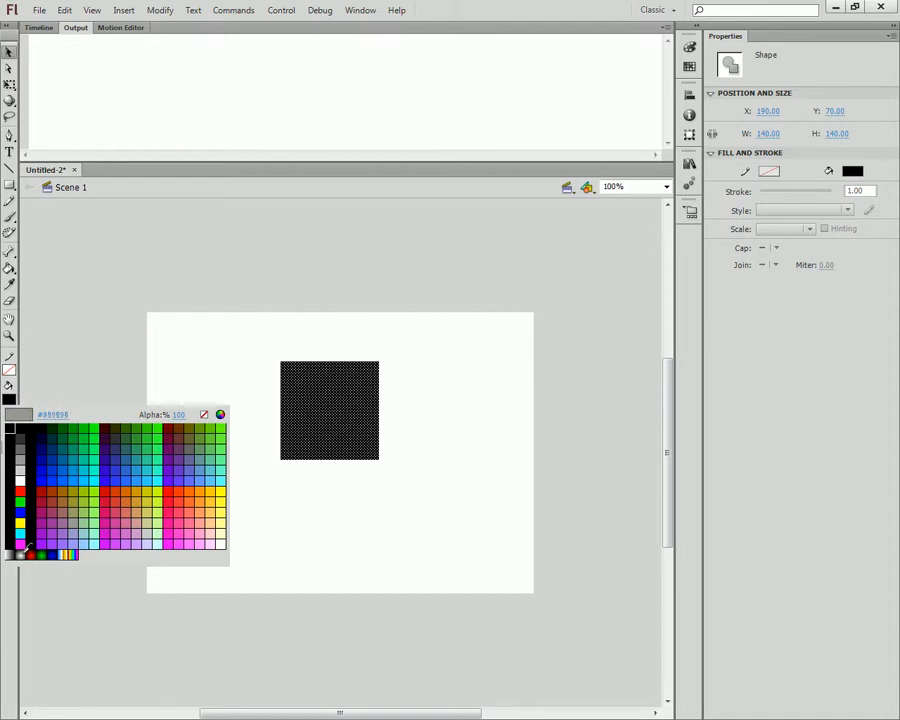
{"action": "left_click", "coordinate": [68, 554]}
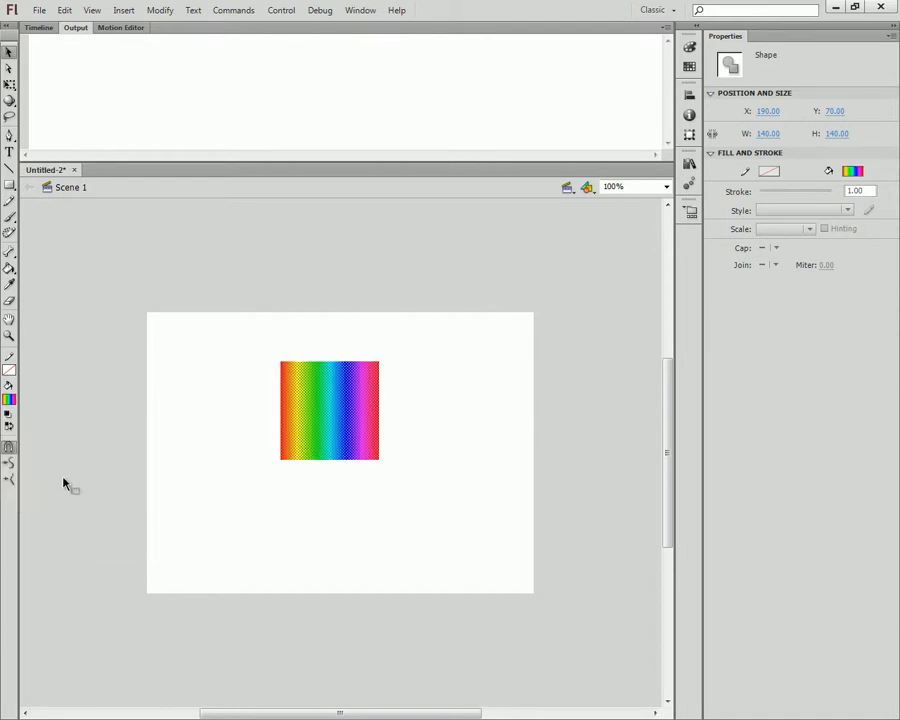
Fill the selected square with the white-to-black linear gradient swatch and deselect it
{"action": "left_click", "coordinate": [12, 403]}
{"action": "left_click", "coordinate": [12, 554]}
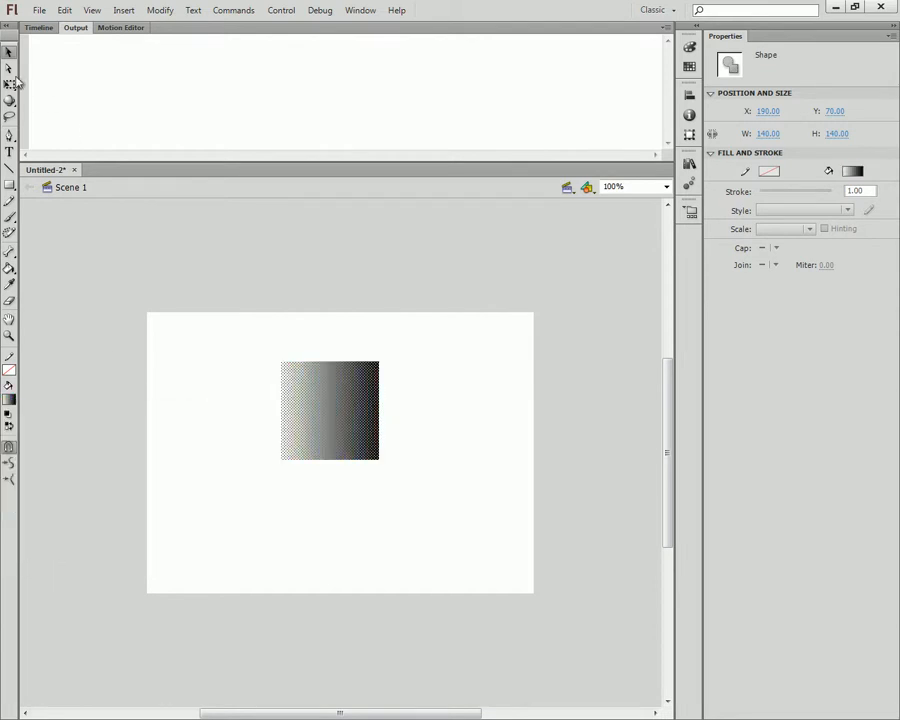
{"action": "left_click", "coordinate": [427, 420]}
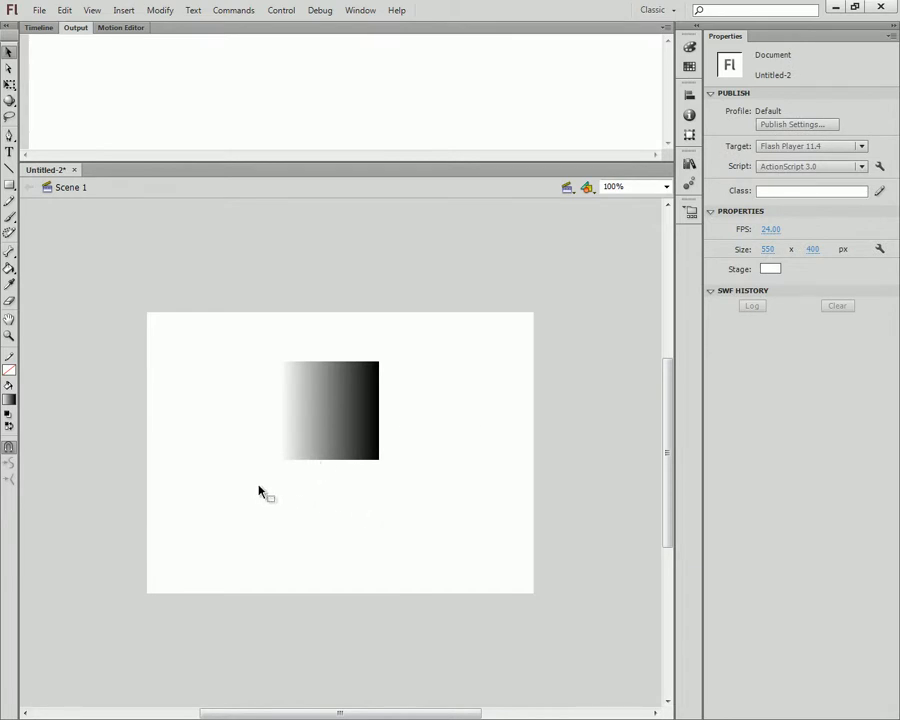
Open the Color panel to show the current gradient fill settings
{"action": "left_click", "coordinate": [689, 49]}
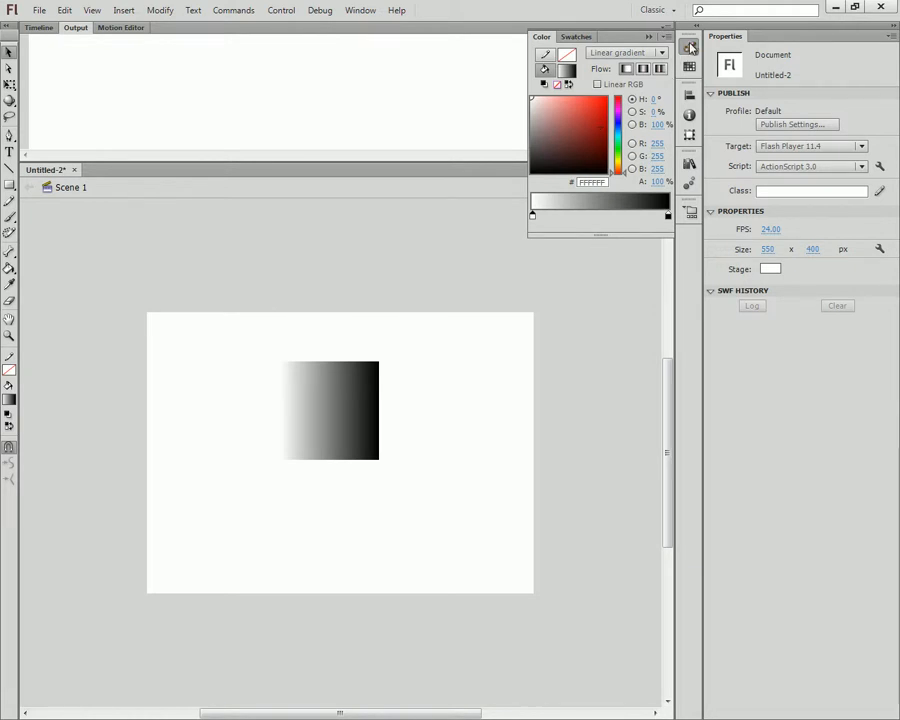
{"action": "left_click", "coordinate": [486, 34]}
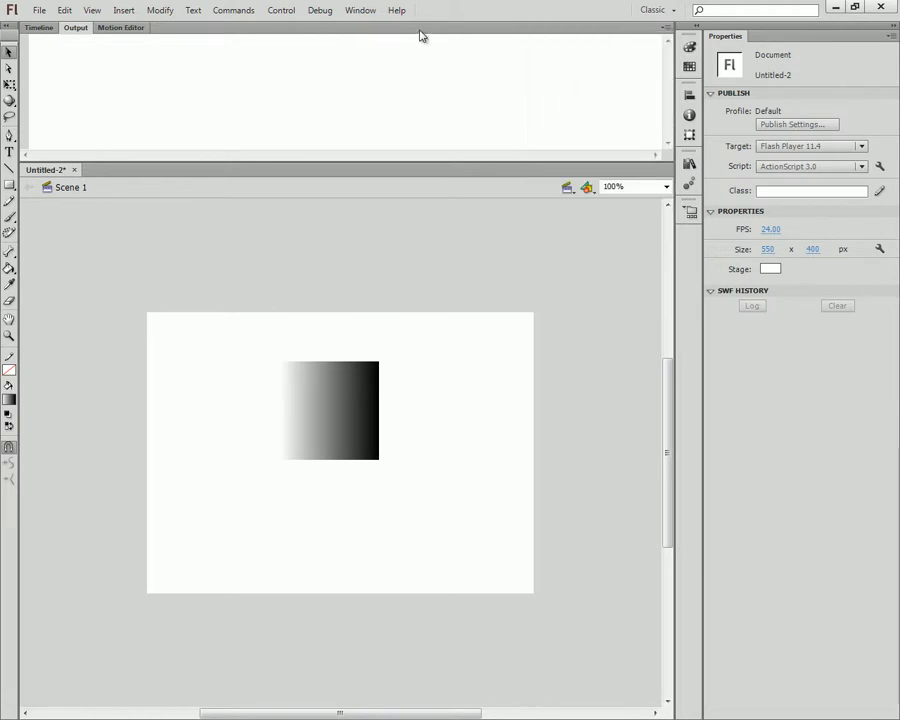
{"action": "left_click", "coordinate": [354, 12]}
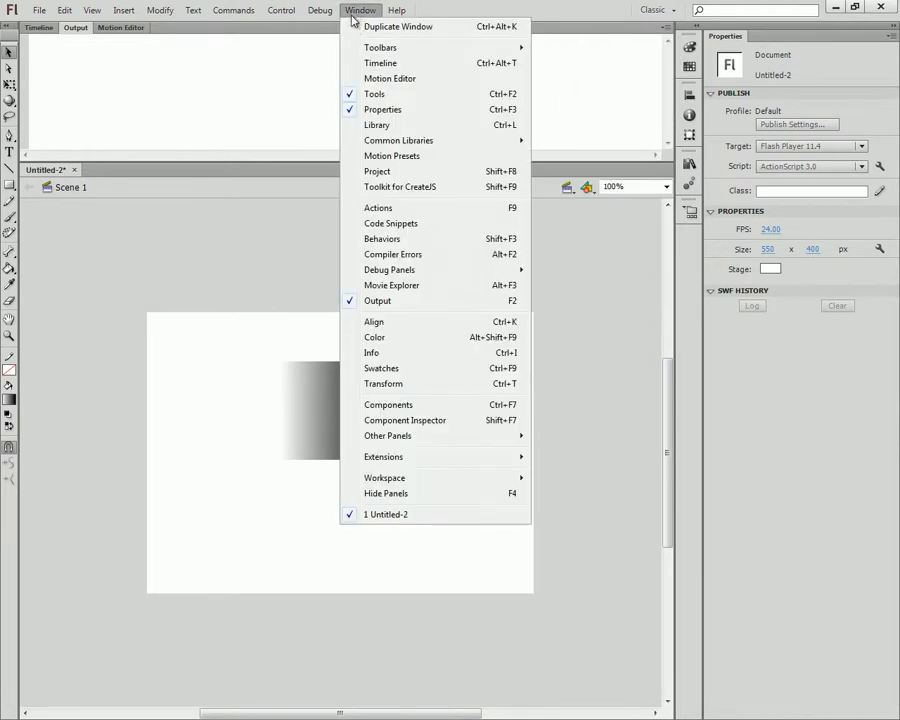
{"action": "left_click", "coordinate": [392, 342]}
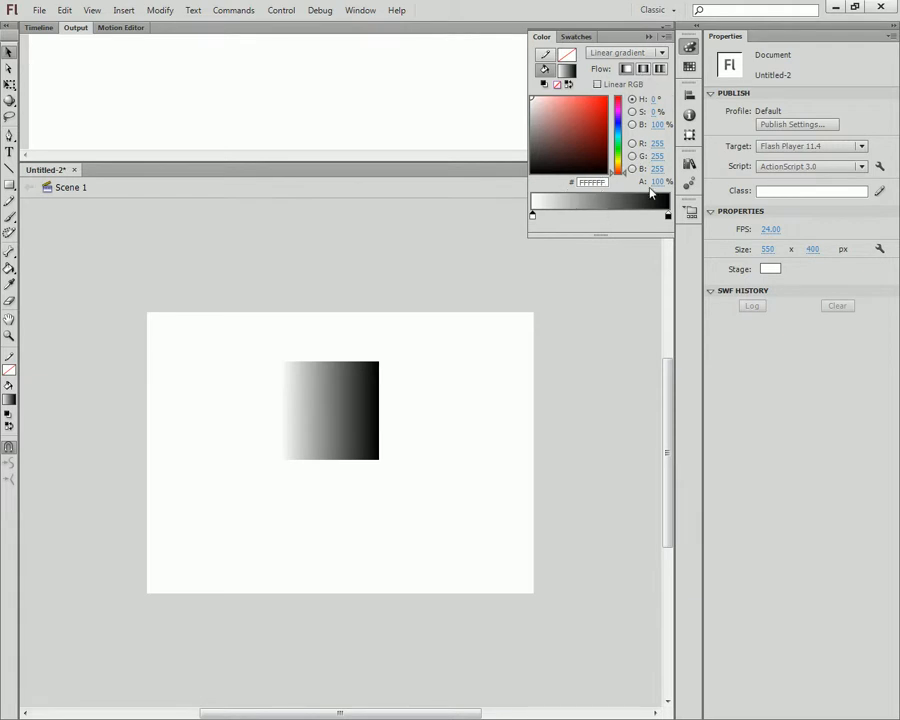
Set the fill color type to None with nothing selected on the stage
{"action": "left_click", "coordinate": [546, 56]}
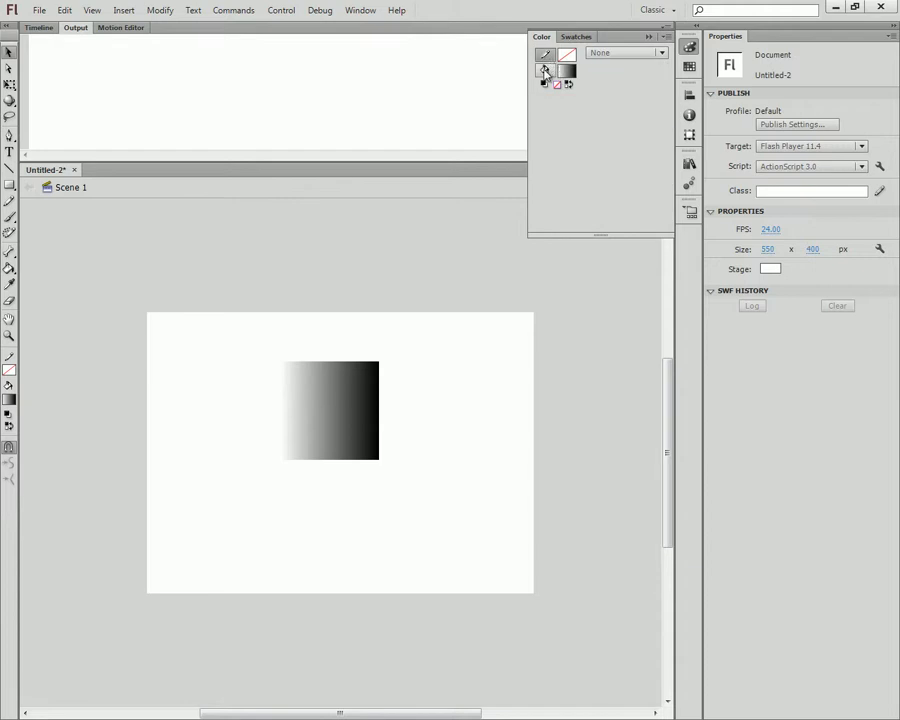
{"action": "left_click", "coordinate": [545, 70]}
{"action": "left_click", "coordinate": [610, 53]}
{"action": "left_click", "coordinate": [611, 54]}
{"action": "left_click", "coordinate": [628, 53]}
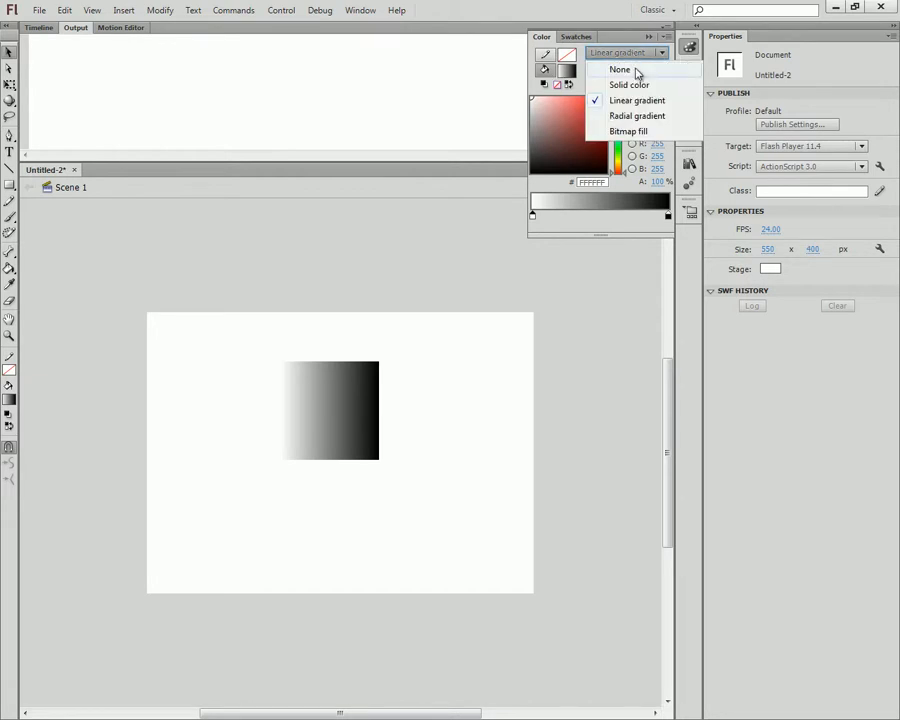
{"action": "left_click", "coordinate": [622, 73]}
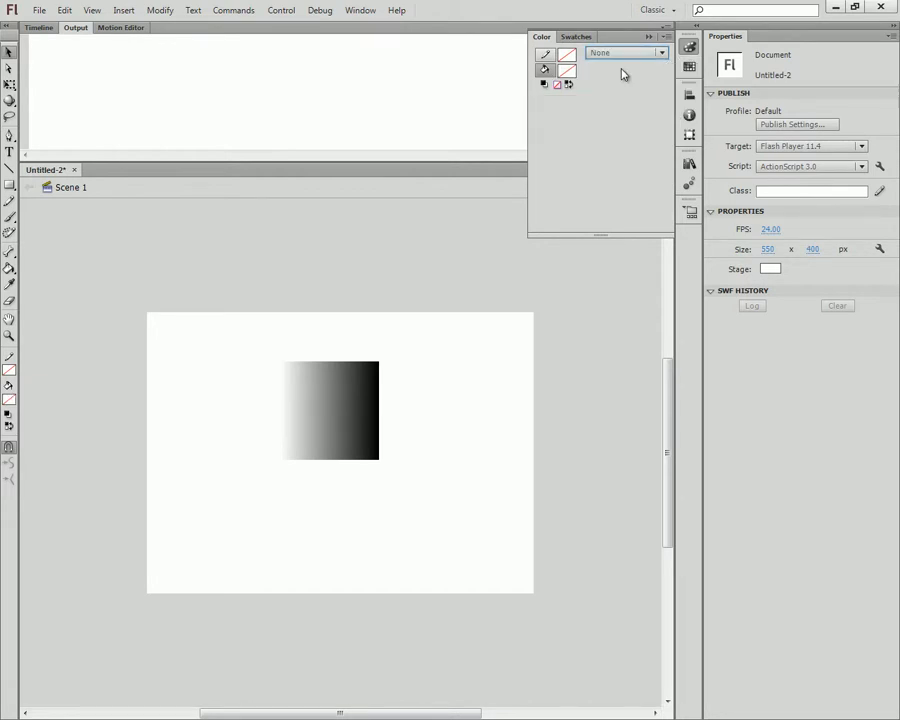
Set the fill color type to Solid color with nothing selected on the stage
{"action": "left_click", "coordinate": [627, 55]}
{"action": "left_click", "coordinate": [624, 85]}
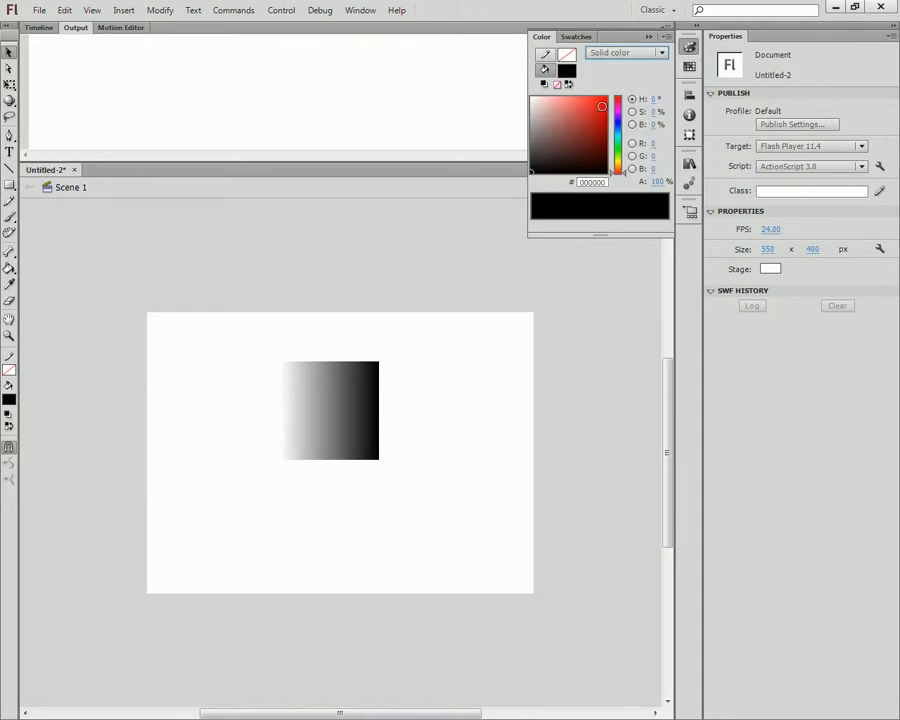
{"action": "left_click", "coordinate": [638, 57]}
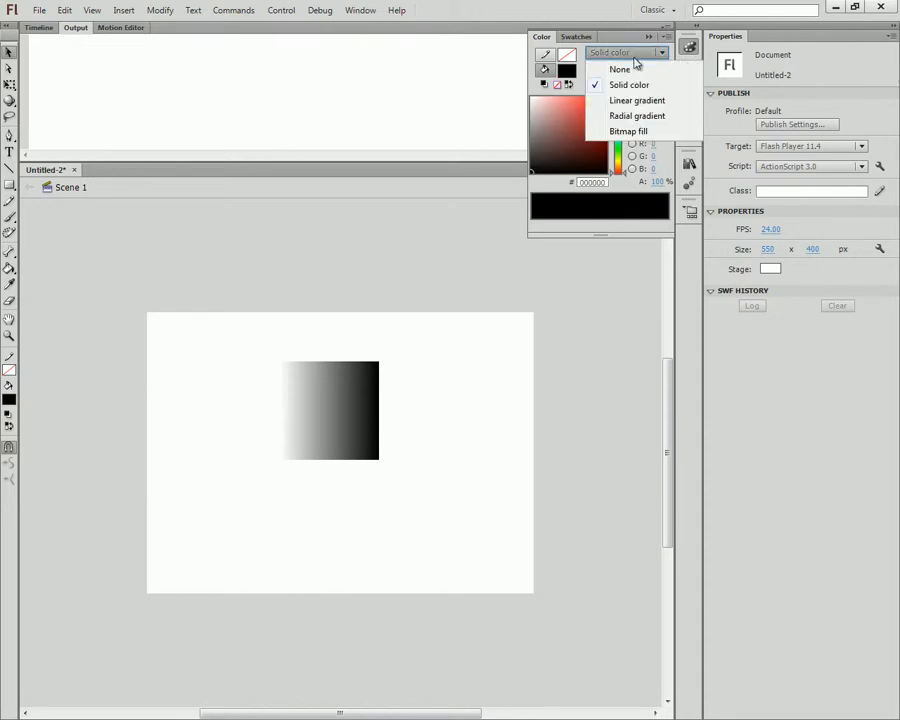
{"action": "left_click", "coordinate": [619, 87]}
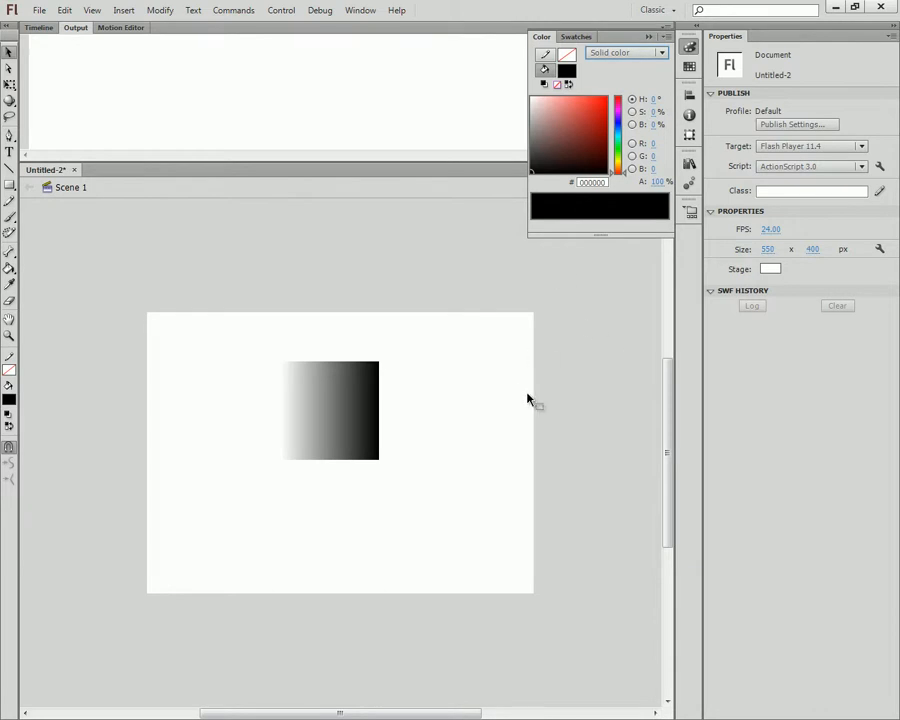
Select the gradient square, change its fill type to Solid color, and give it the red #E72121
{"action": "left_click_drag", "start_coordinate": [416, 322], "coordinate": [219, 542]}
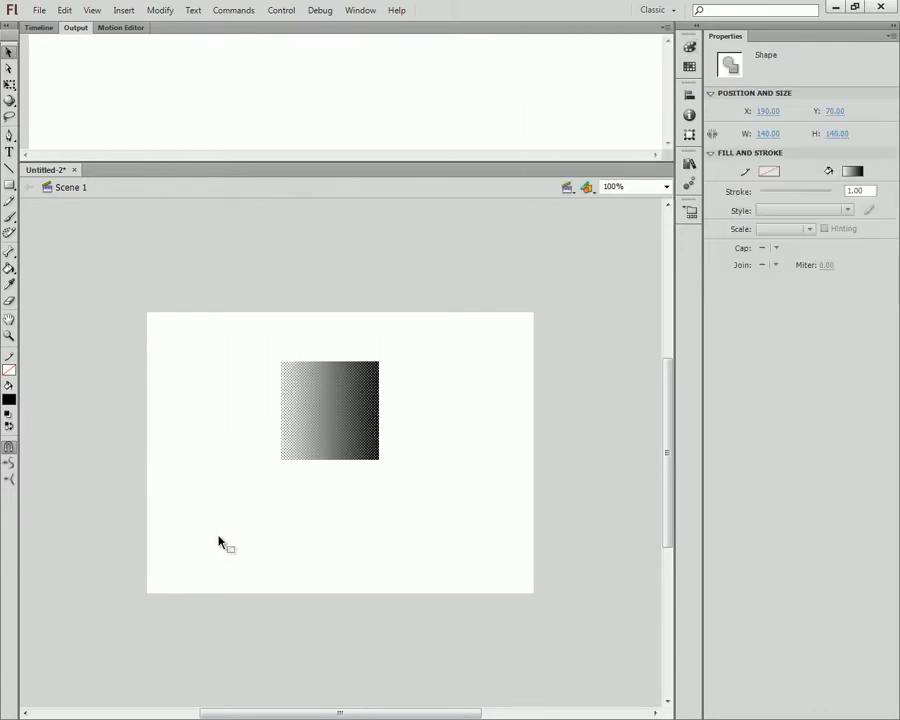
{"action": "left_click", "coordinate": [689, 47]}
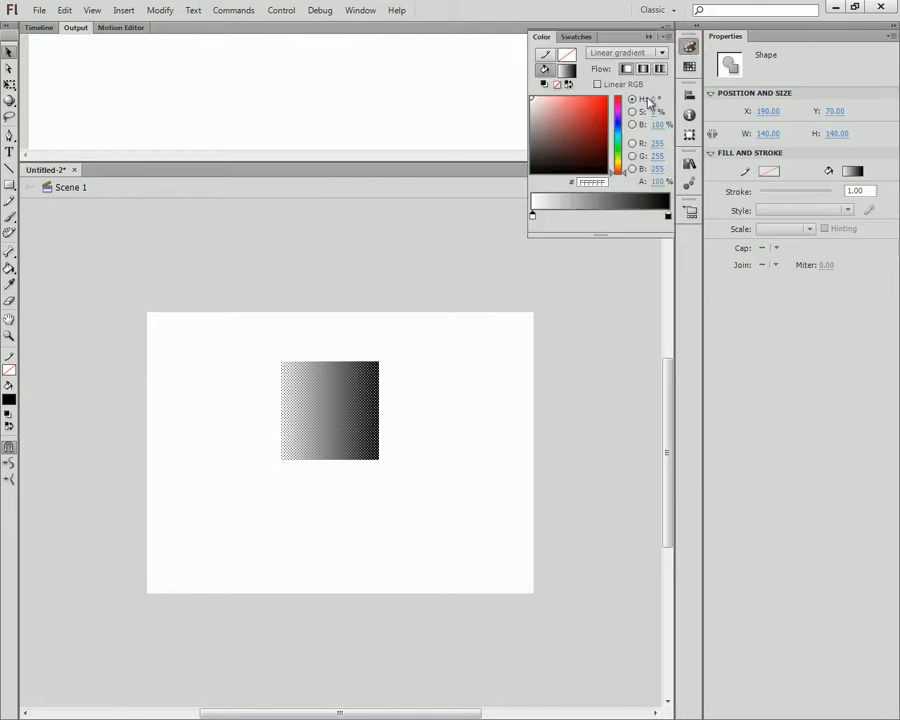
{"action": "left_click", "coordinate": [626, 52]}
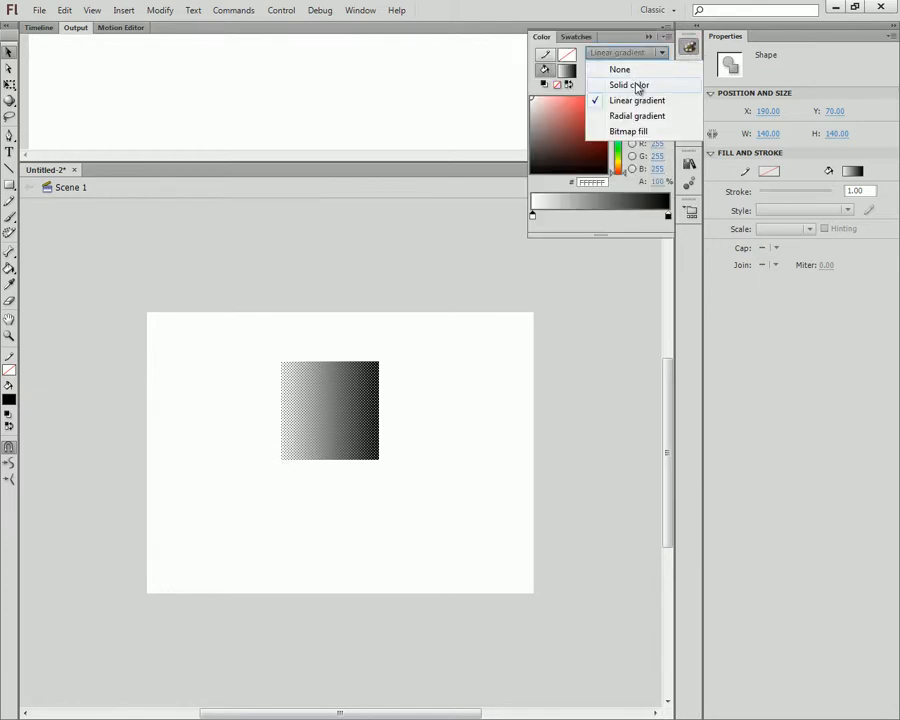
{"action": "left_click", "coordinate": [634, 84]}
{"action": "left_click", "coordinate": [598, 102]}
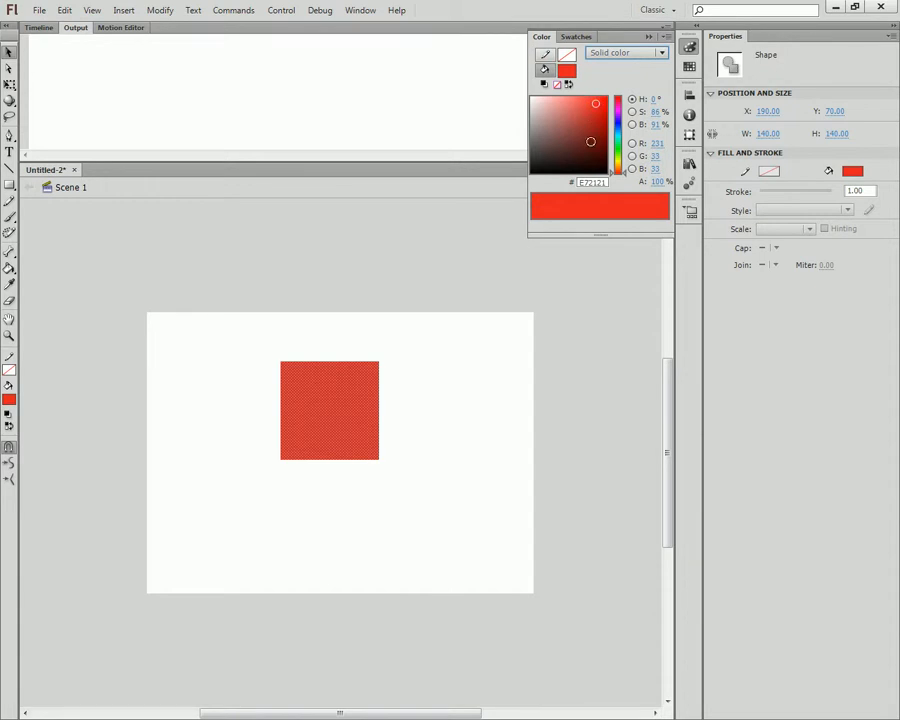
{"action": "left_click", "coordinate": [512, 380]}
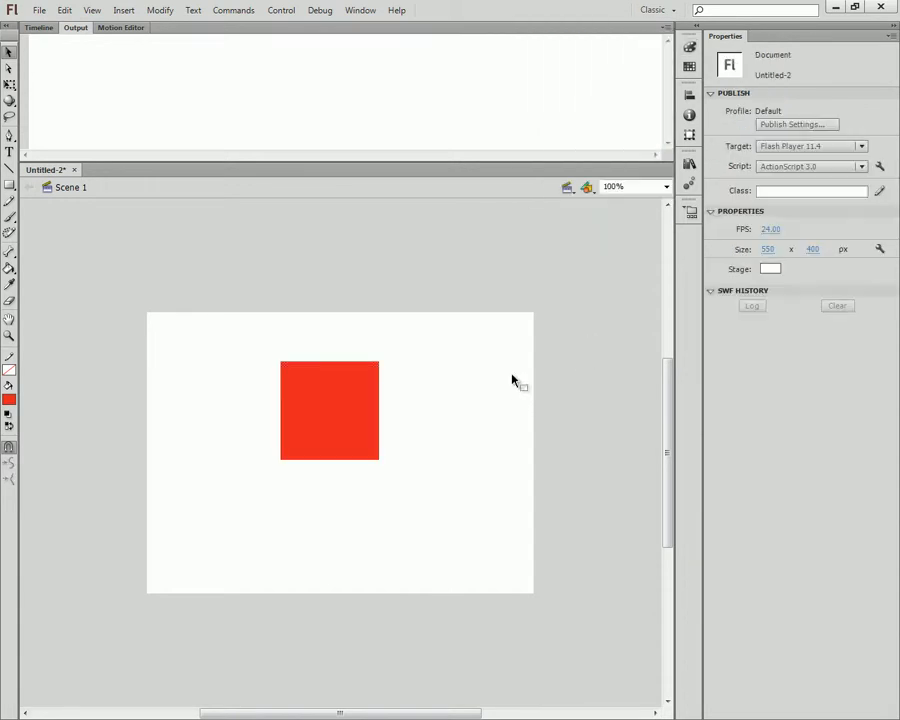
Set the fill color to blue #0502F0 and apply it to the red square with the Paint Bucket tool
{"action": "left_click", "coordinate": [689, 47]}
{"action": "left_click", "coordinate": [616, 118]}
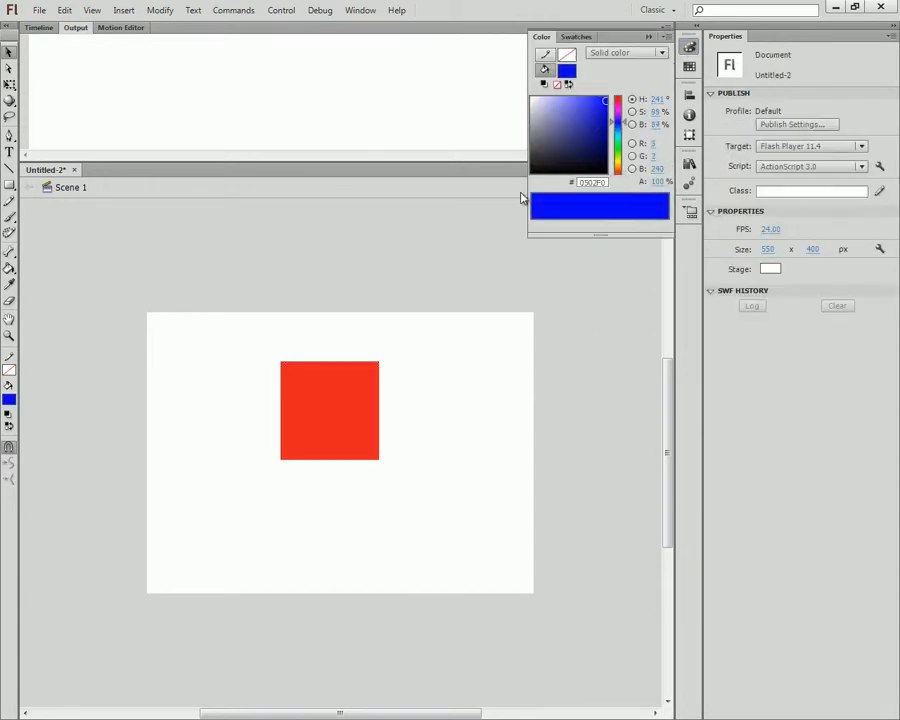
{"action": "left_click", "coordinate": [236, 208]}
{"action": "left_click", "coordinate": [9, 268]}
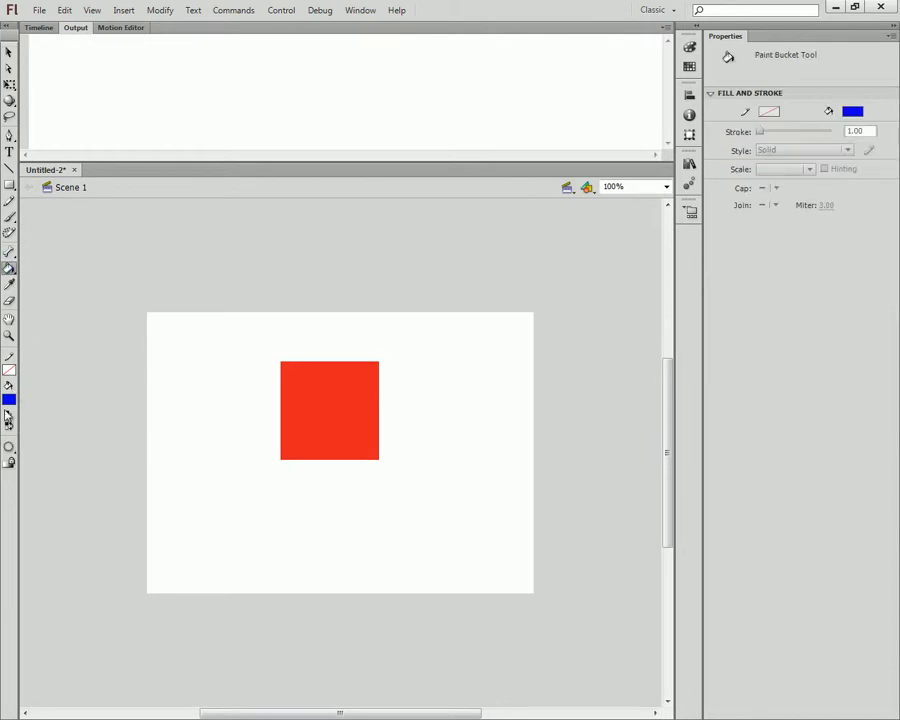
{"action": "left_click", "coordinate": [318, 396]}
Set the fill type to Linear gradient and apply the black-to-white gradient to the blue square with the Paint Bucket
{"action": "left_click", "coordinate": [689, 47]}
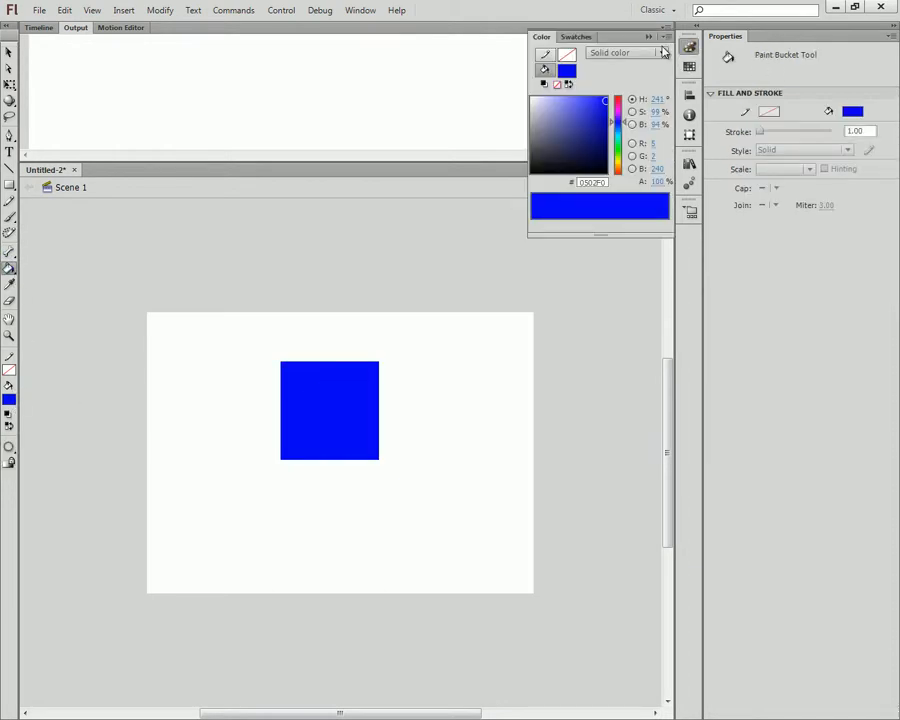
{"action": "left_click", "coordinate": [624, 54]}
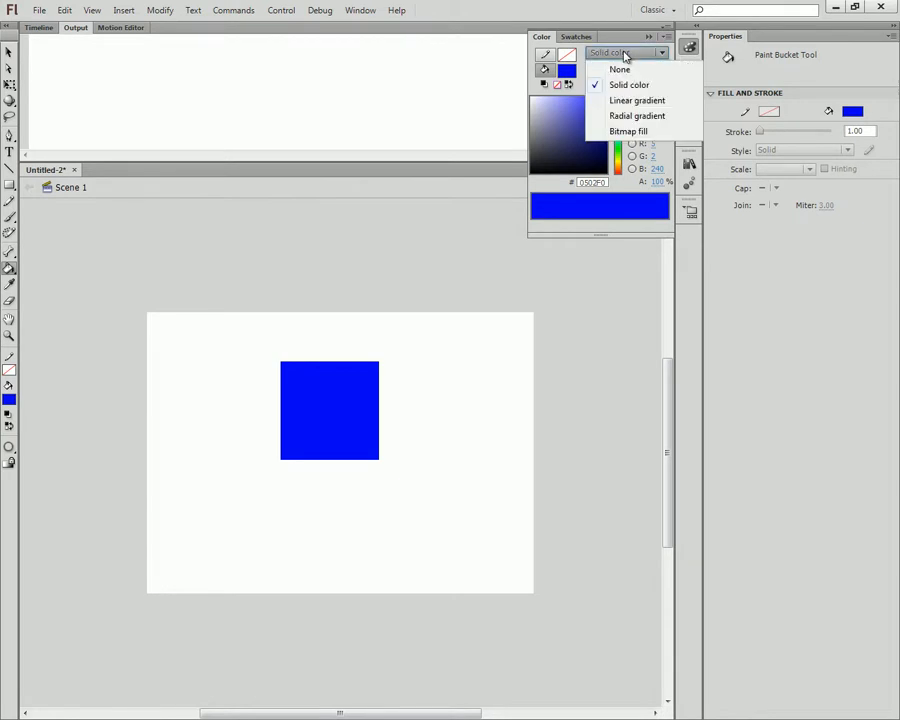
{"action": "left_click", "coordinate": [630, 100]}
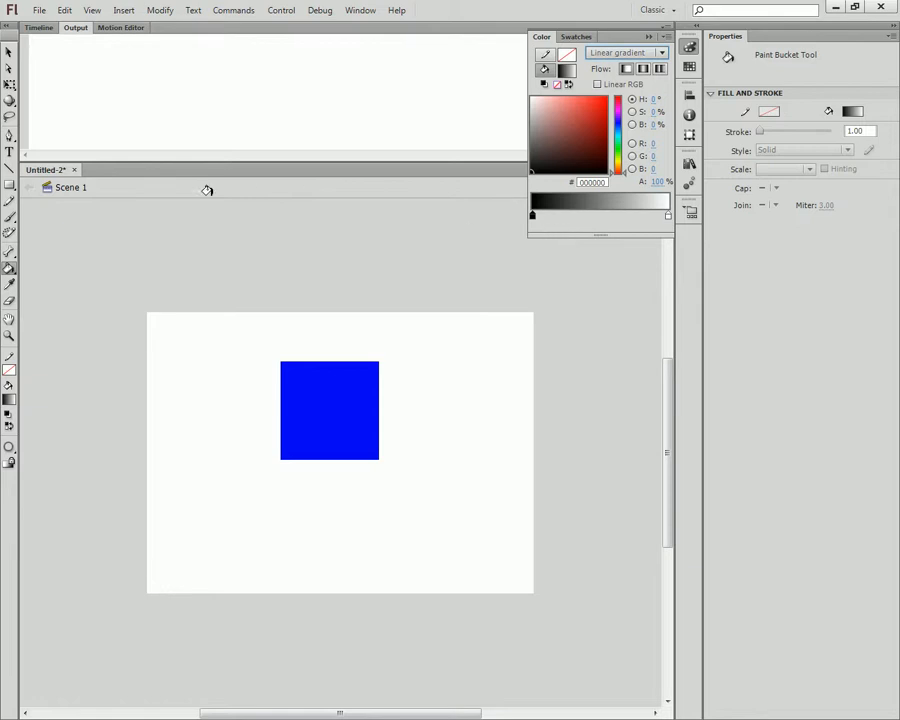
{"action": "left_click", "coordinate": [317, 398]}
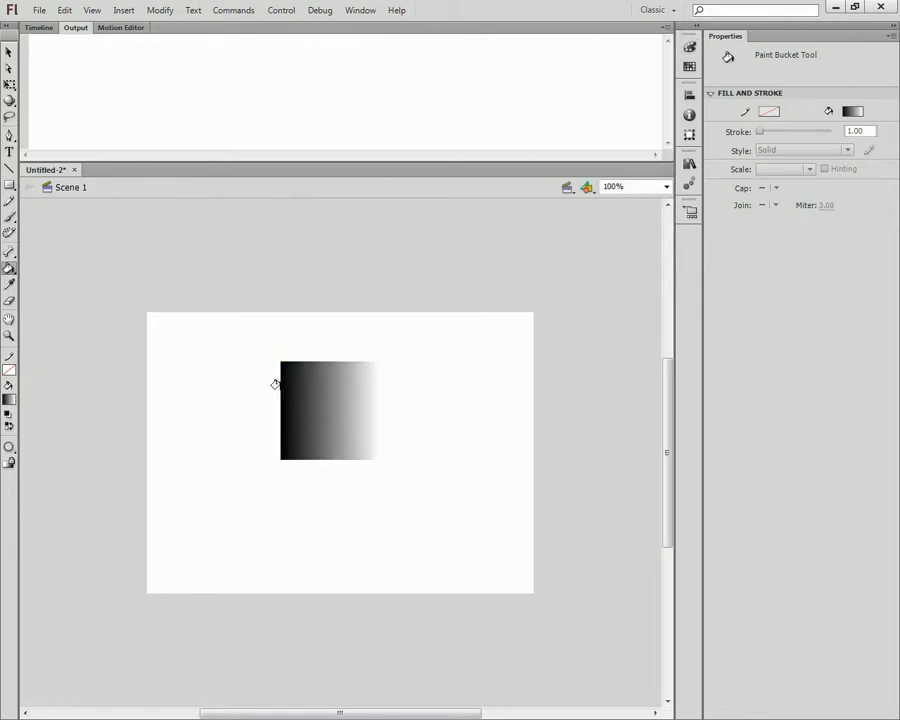
Set the linear gradient's start color to blue #0000FF and its end color to red #FF0000, keeping the Paint Bucket tool active
{"action": "left_click", "coordinate": [689, 47]}
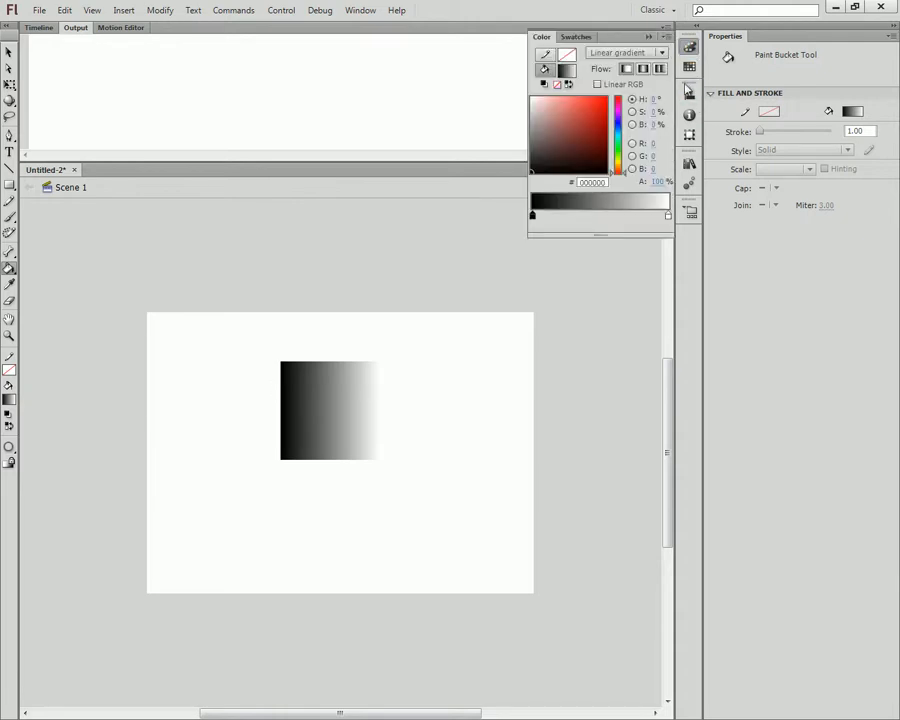
{"action": "left_click", "coordinate": [534, 216]}
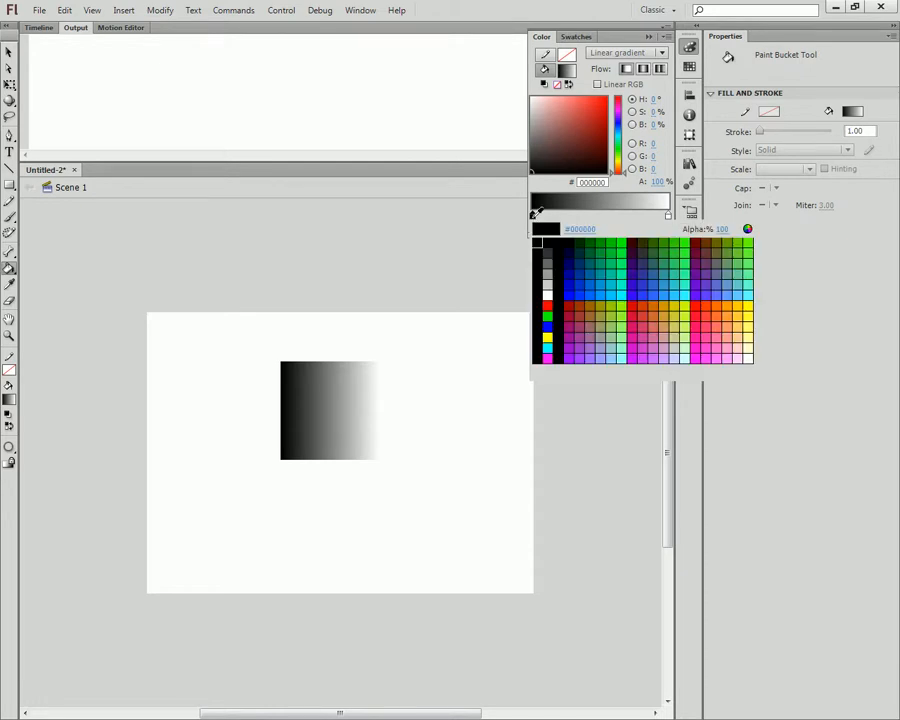
{"action": "left_click", "coordinate": [547, 327]}
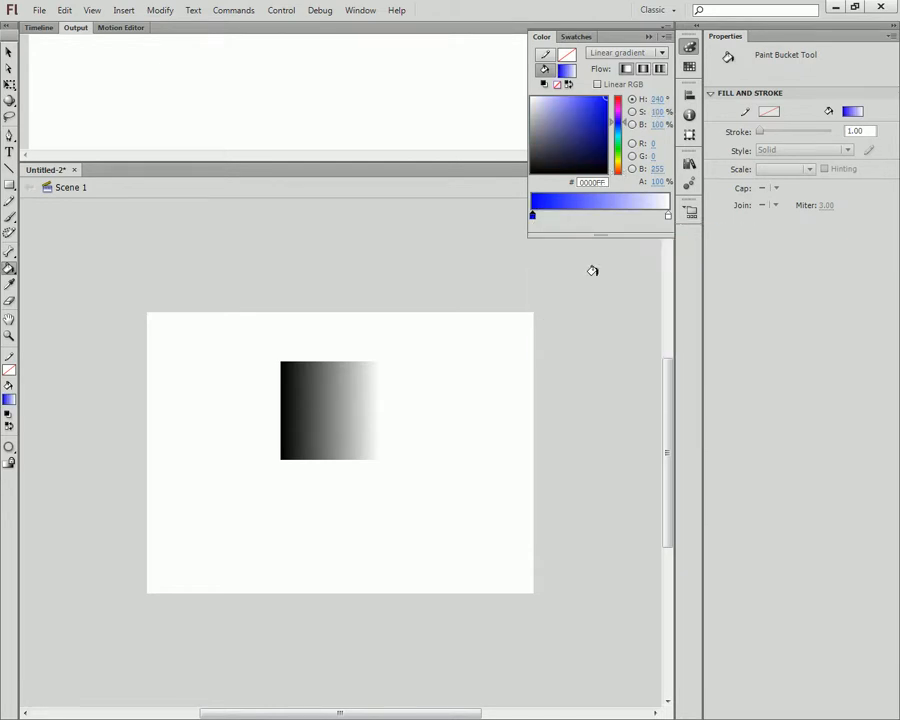
{"action": "left_click", "coordinate": [668, 218]}
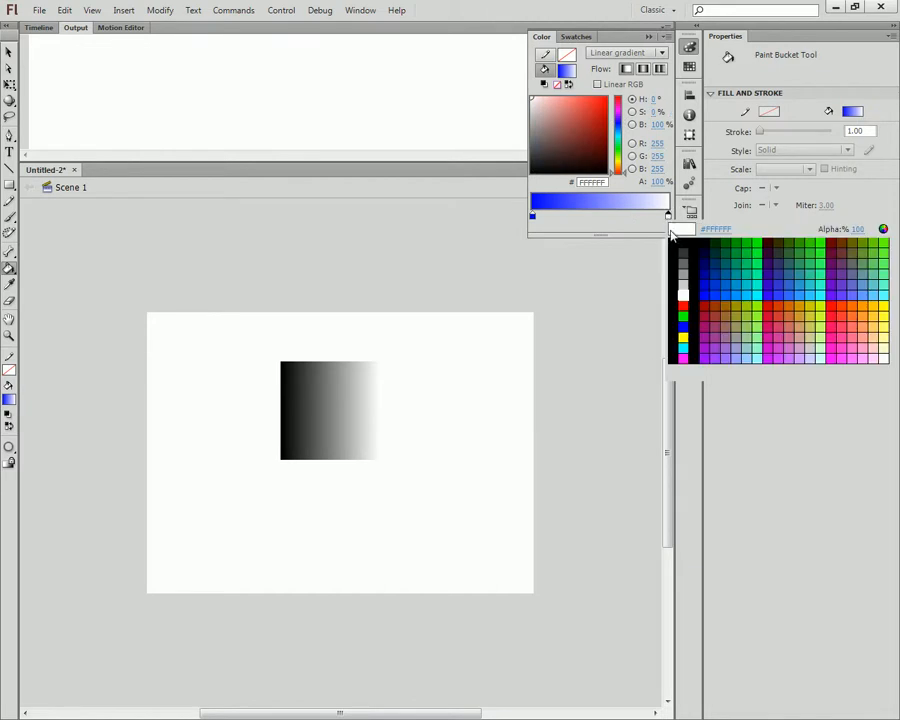
{"action": "left_click", "coordinate": [686, 312]}
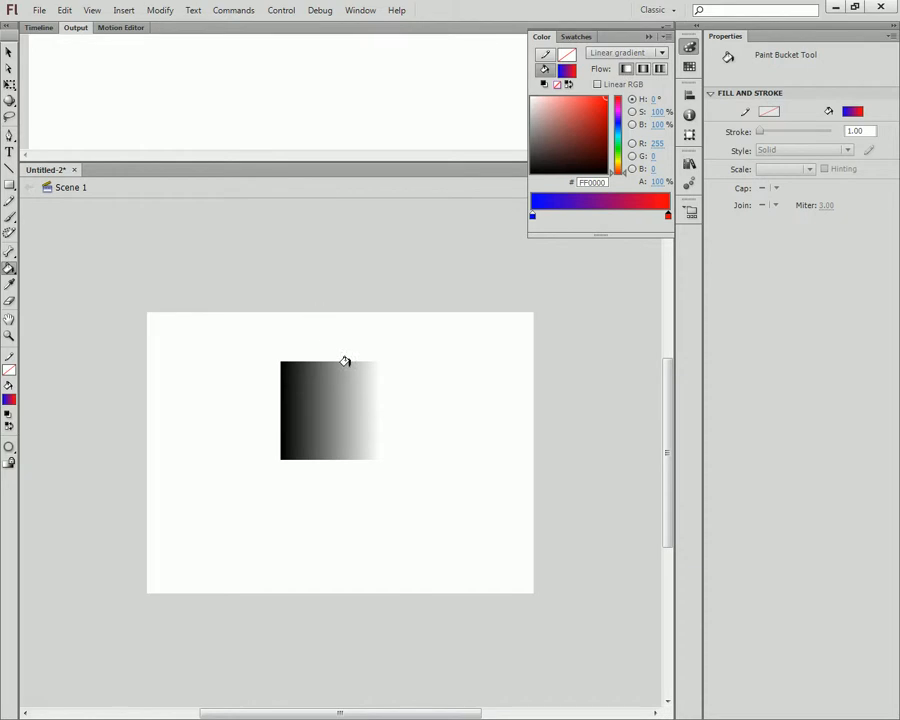
{"action": "left_click", "coordinate": [9, 268]}
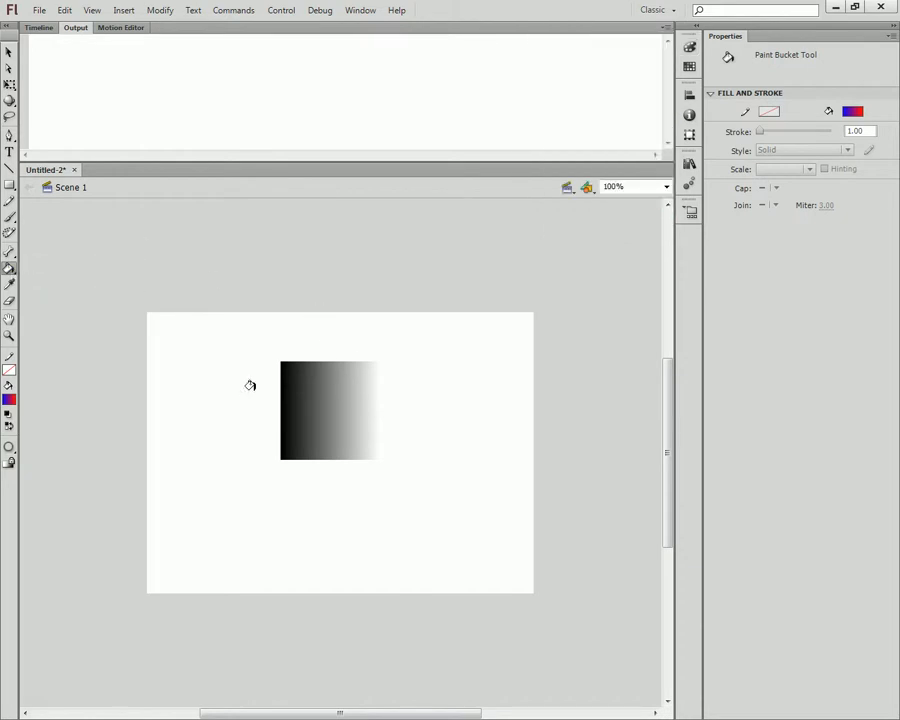
Fill the square with the blue-to-red gradient, and add a white #FFFFFF color stop at the middle of the gradient
{"action": "left_click", "coordinate": [313, 392]}
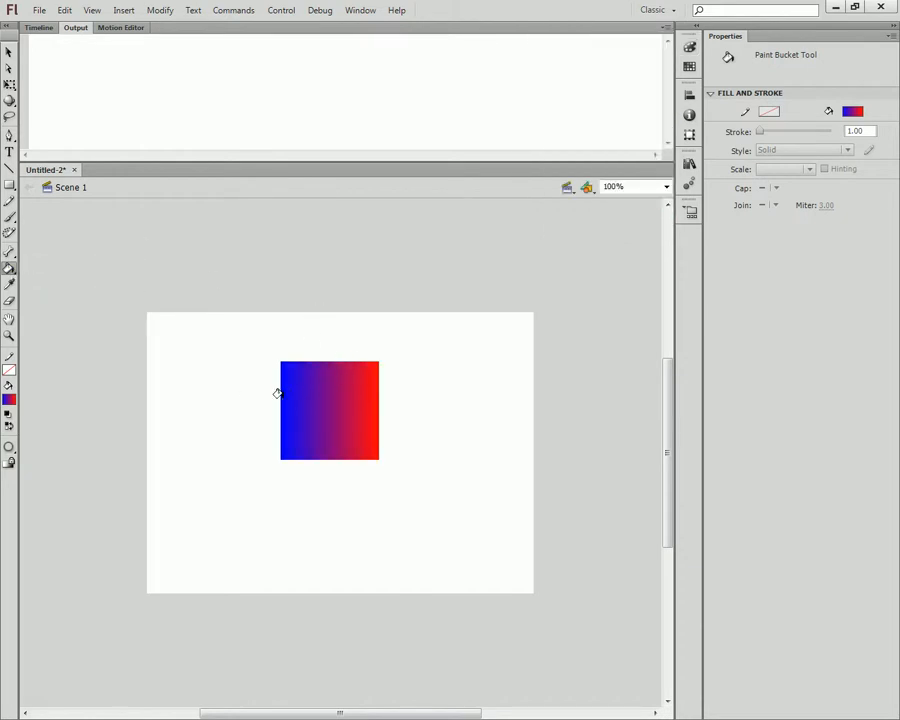
{"action": "left_click", "coordinate": [689, 47]}
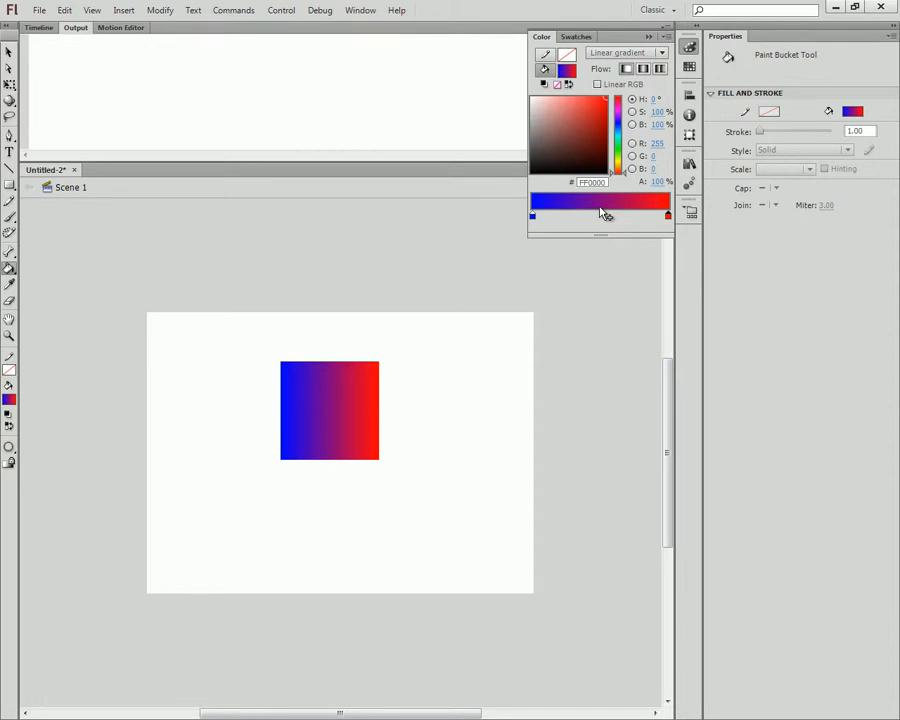
{"action": "left_click", "coordinate": [600, 216]}
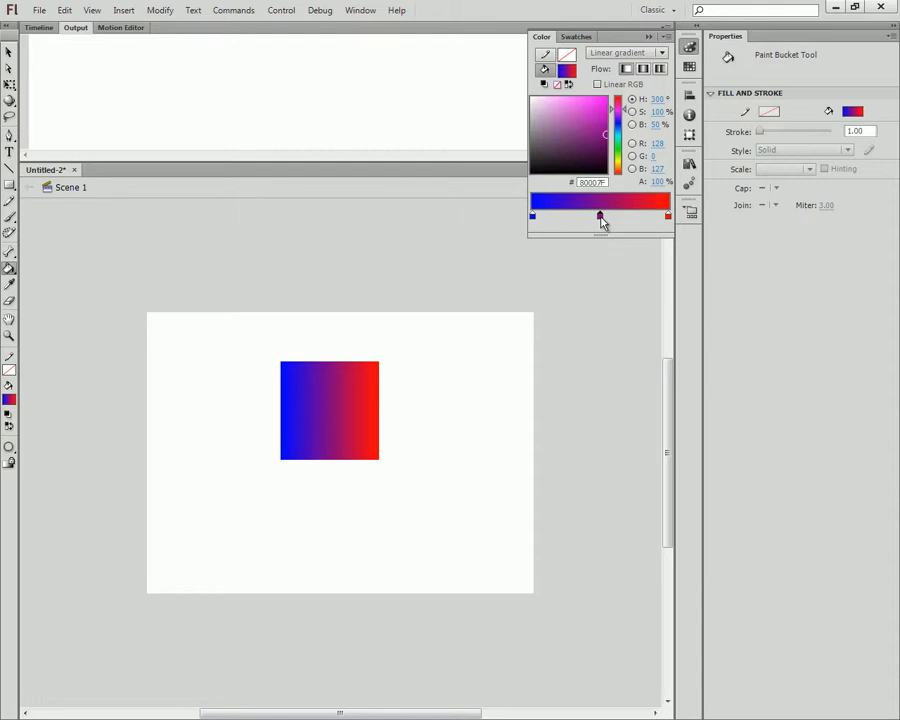
{"action": "double_click", "coordinate": [601, 217]}
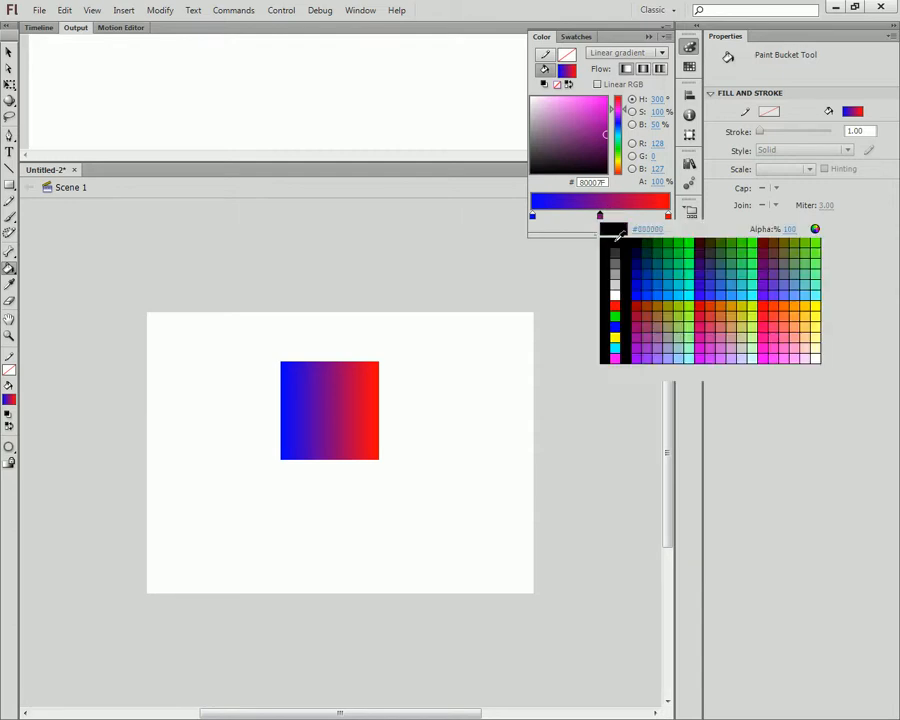
{"action": "left_click", "coordinate": [613, 292]}
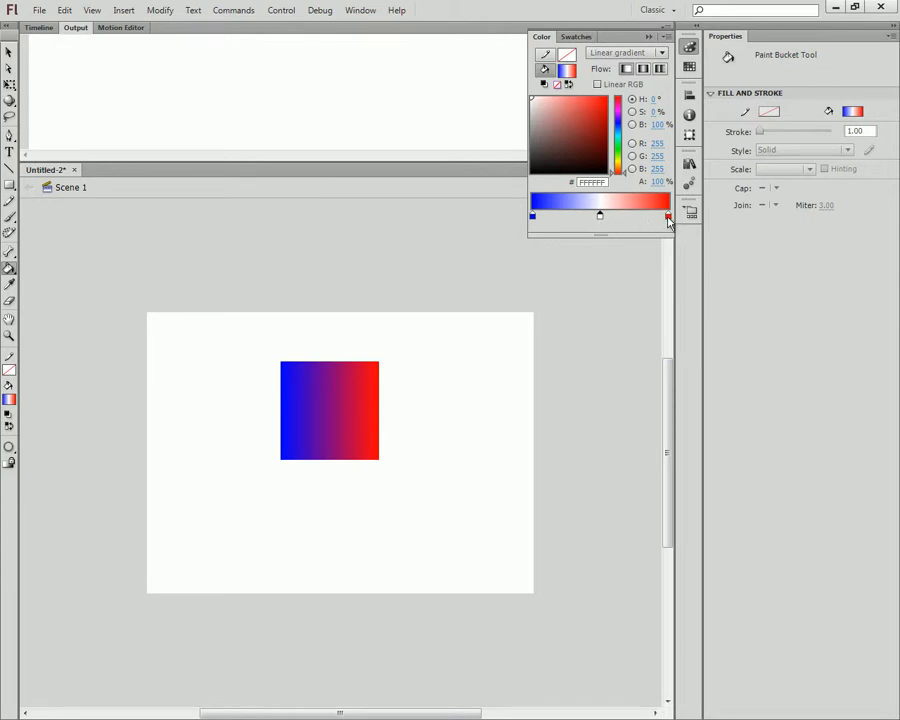
Swap the gradient's end stops so it runs red, white, blue, and apply it to the square with the Paint Bucket
{"action": "mouse_move", "coordinate": [668, 217]}
{"action": "left_mouse_down"}
{"action": "mouse_move", "coordinate": [536, 223]}
{"action": "mouse_move", "coordinate": [669, 218]}
{"action": "left_mouse_up"}
{"action": "left_click_drag", "start_coordinate": [573, 222], "coordinate": [544, 223]}
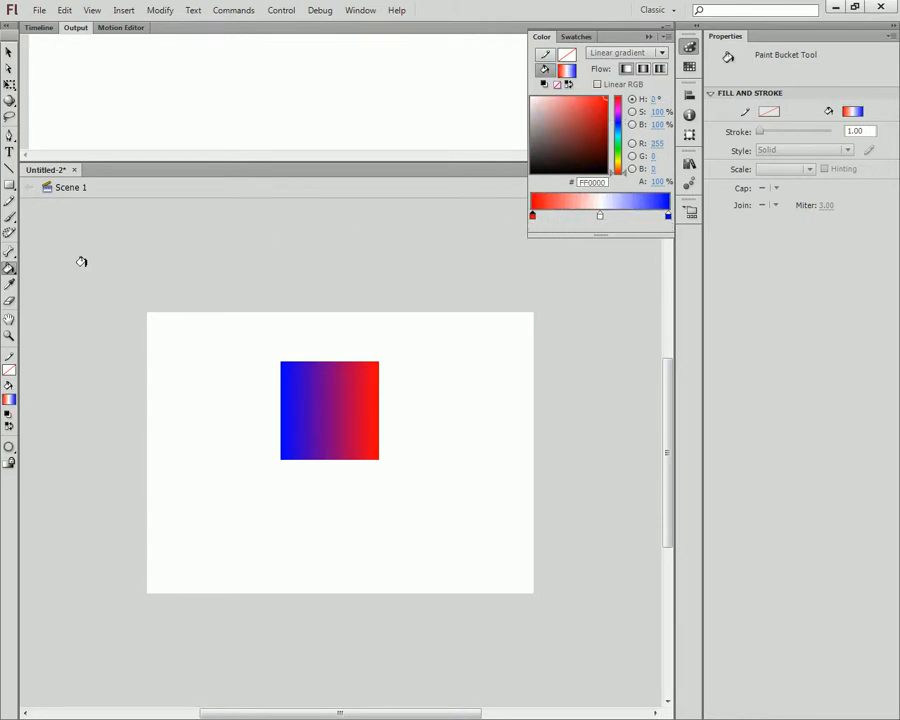
{"action": "left_click", "coordinate": [9, 270]}
{"action": "left_click", "coordinate": [78, 268]}
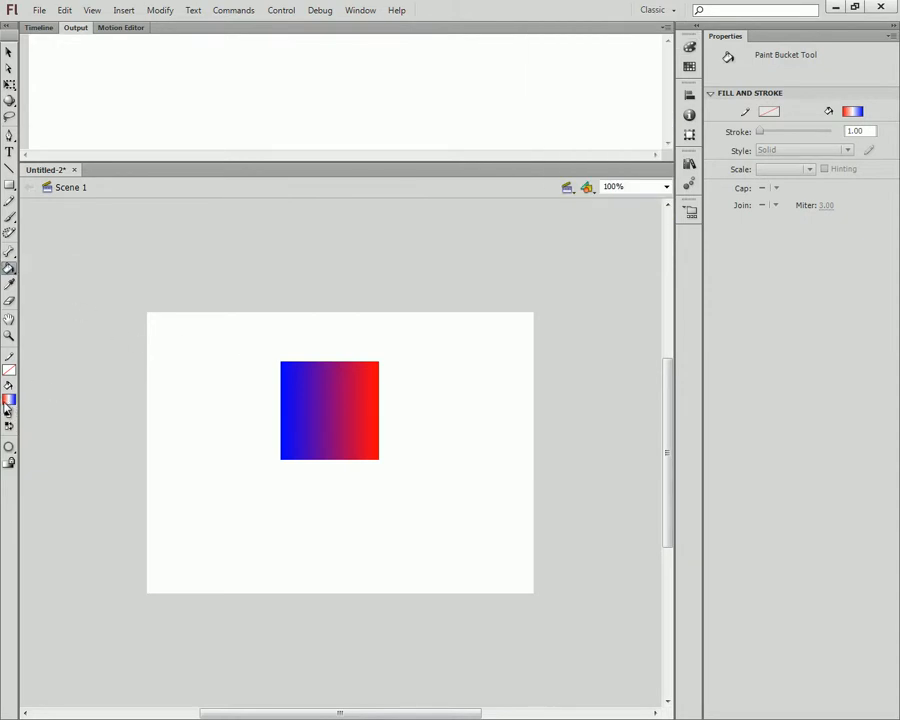
{"action": "left_click", "coordinate": [320, 402]}
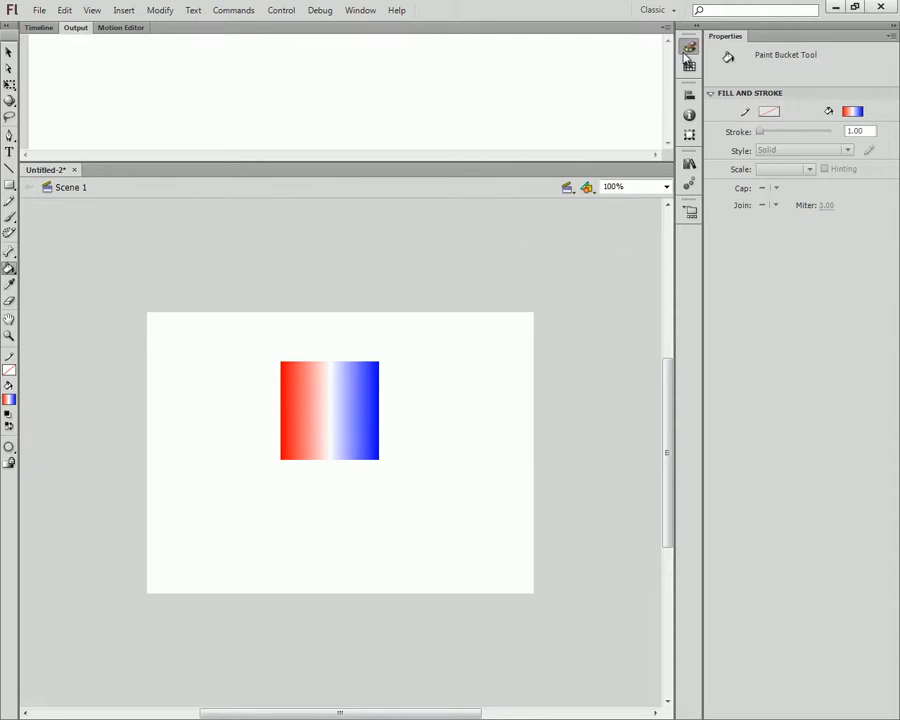
Try the Reflect flow by applying it to the square with the Paint Bucket, and set the flow back to Extend
{"action": "left_click", "coordinate": [689, 47]}
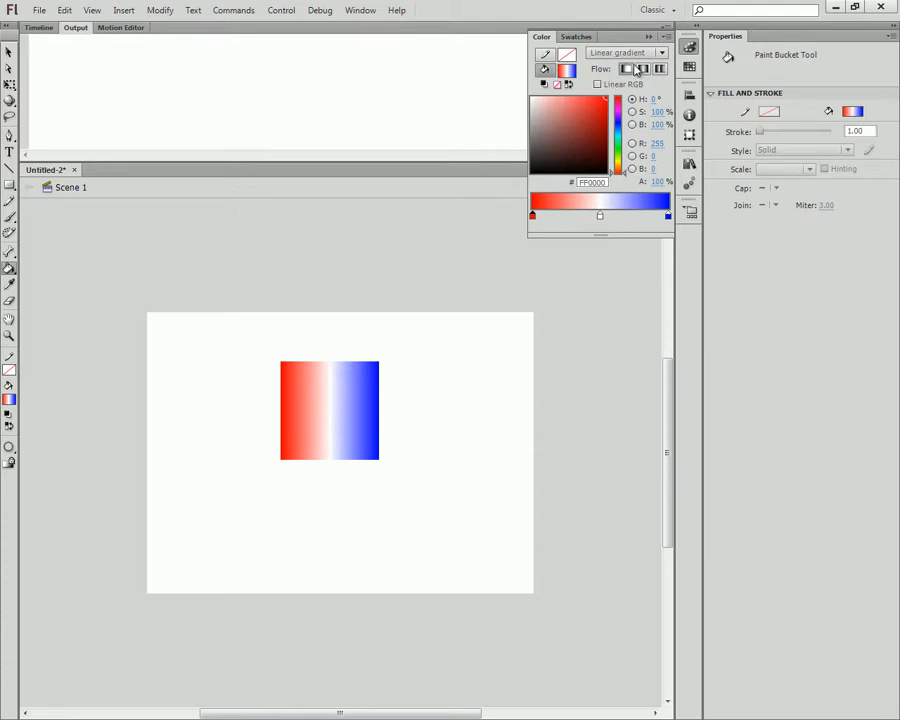
{"action": "left_click", "coordinate": [644, 70]}
{"action": "left_click", "coordinate": [346, 399]}
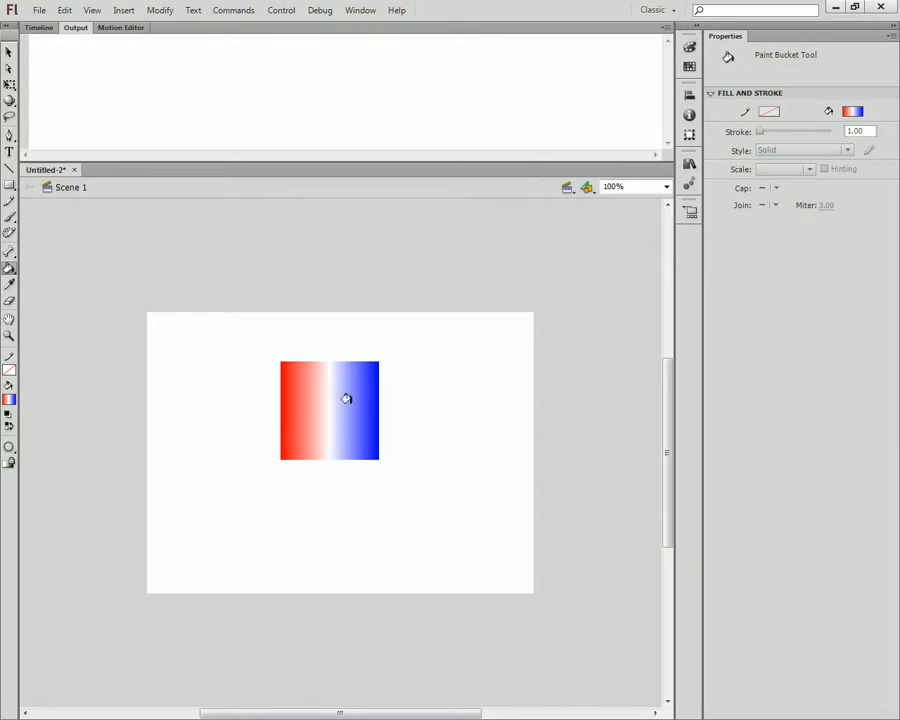
{"action": "left_click", "coordinate": [689, 47]}
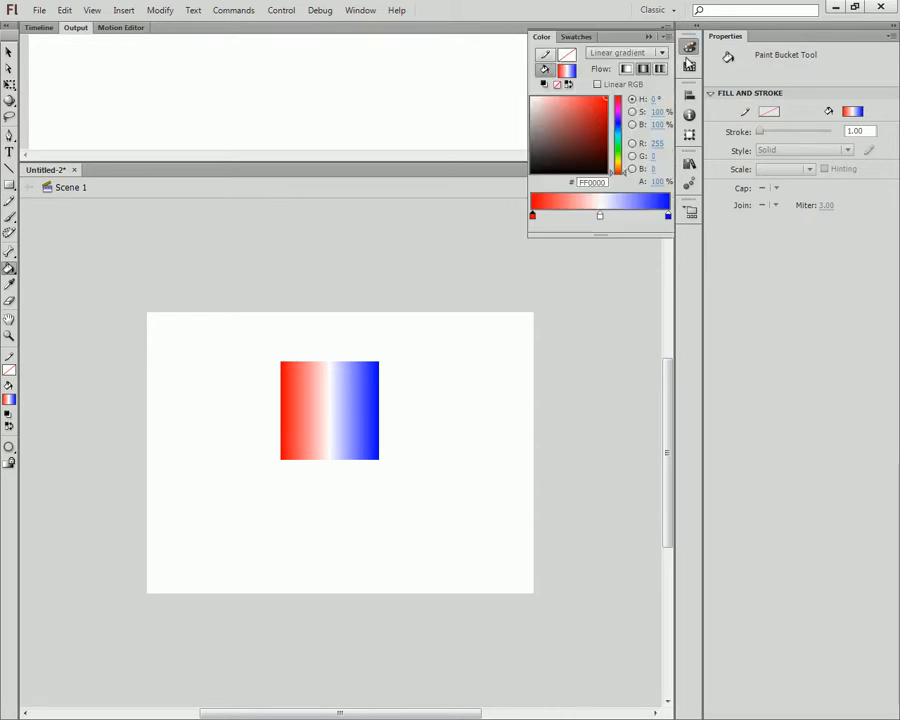
{"action": "left_click", "coordinate": [626, 69]}
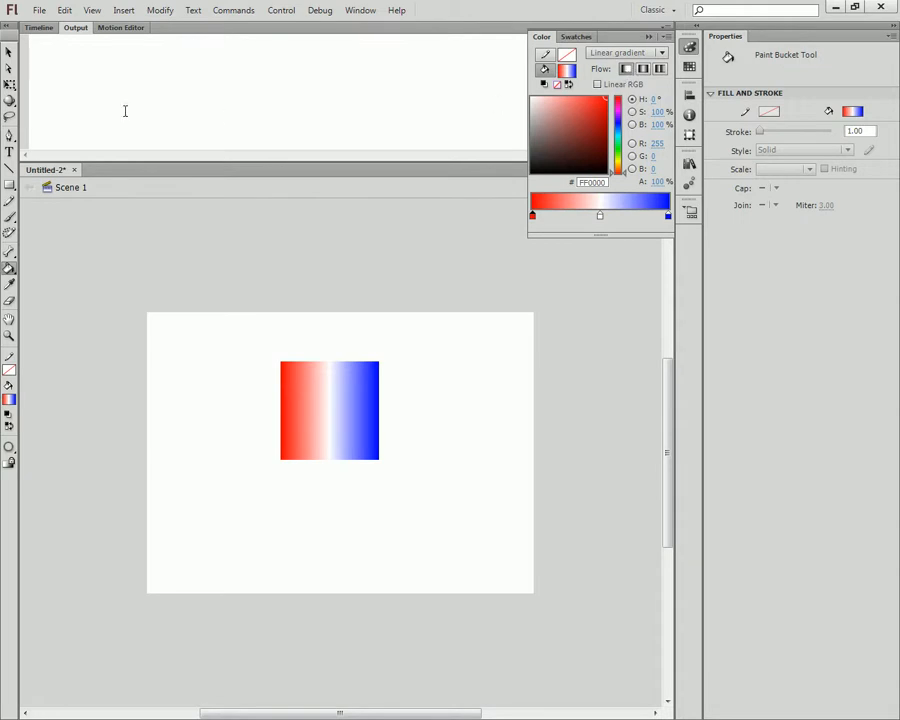
Activate the Gradient Transform tool and show the gradient handles on the square
{"action": "left_click", "coordinate": [9, 84]}
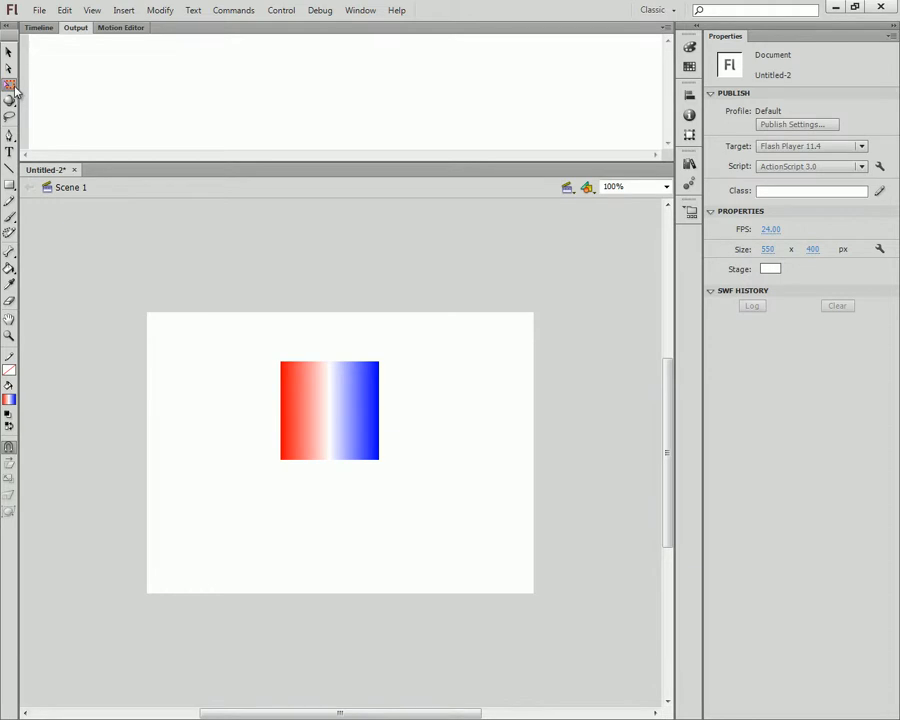
{"action": "left_click", "coordinate": [14, 88]}
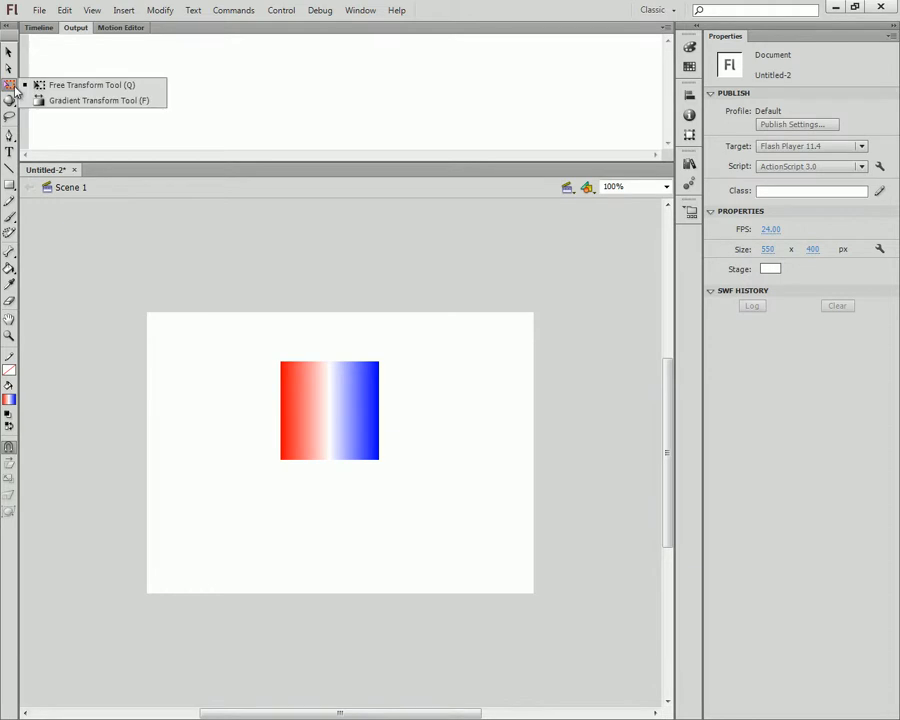
{"action": "left_click", "coordinate": [118, 103]}
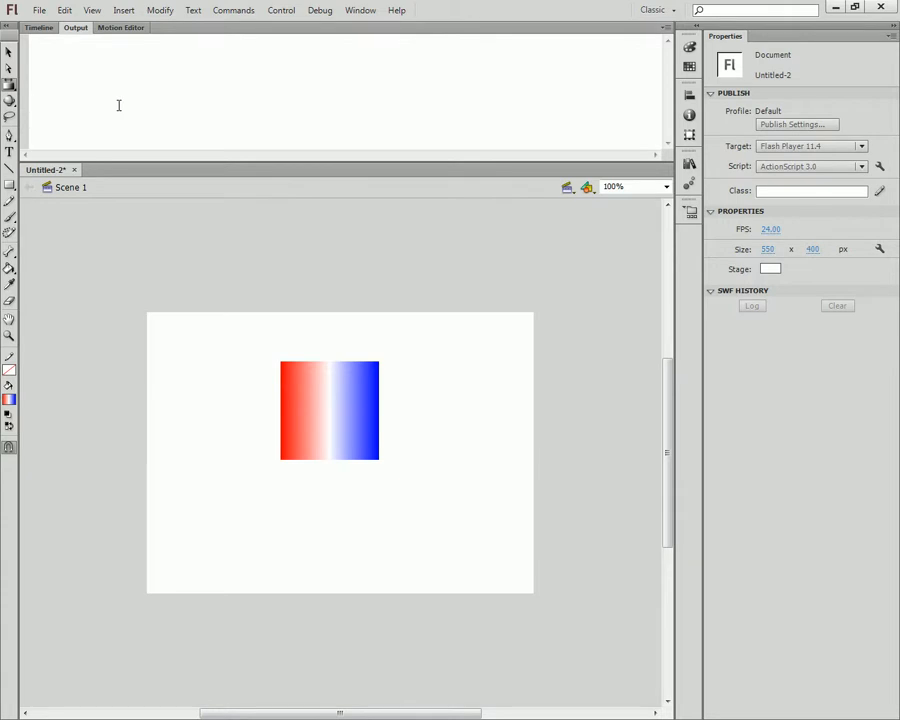
{"action": "left_click", "coordinate": [340, 420]}
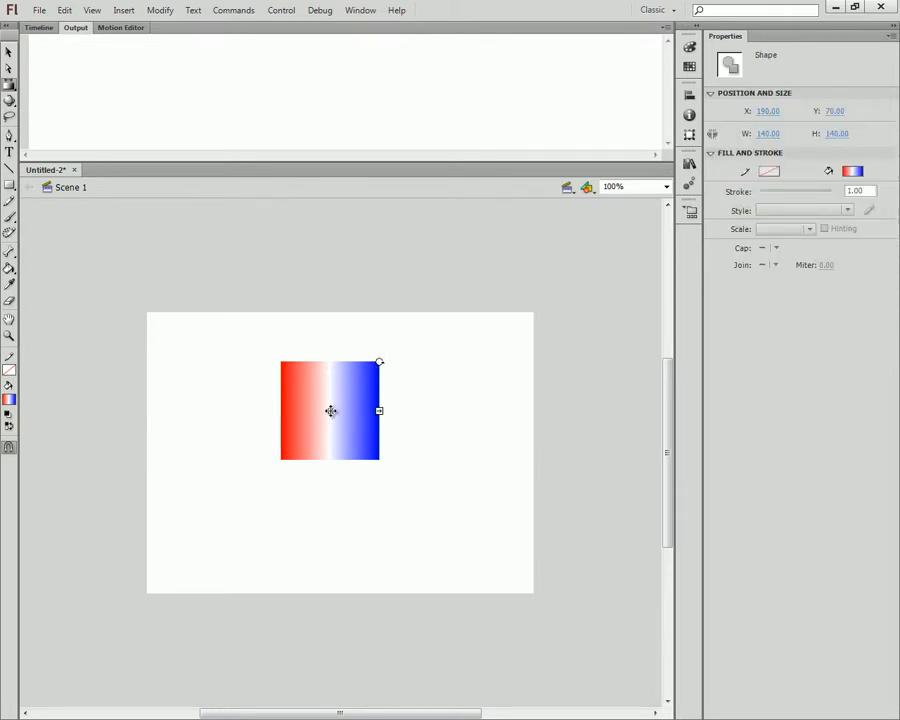
Try shifting the gradient's center to the square's right edge and narrowing its width, restoring the original gradient after each attempt
{"action": "left_click_drag", "start_coordinate": [327, 408], "coordinate": [382, 410]}
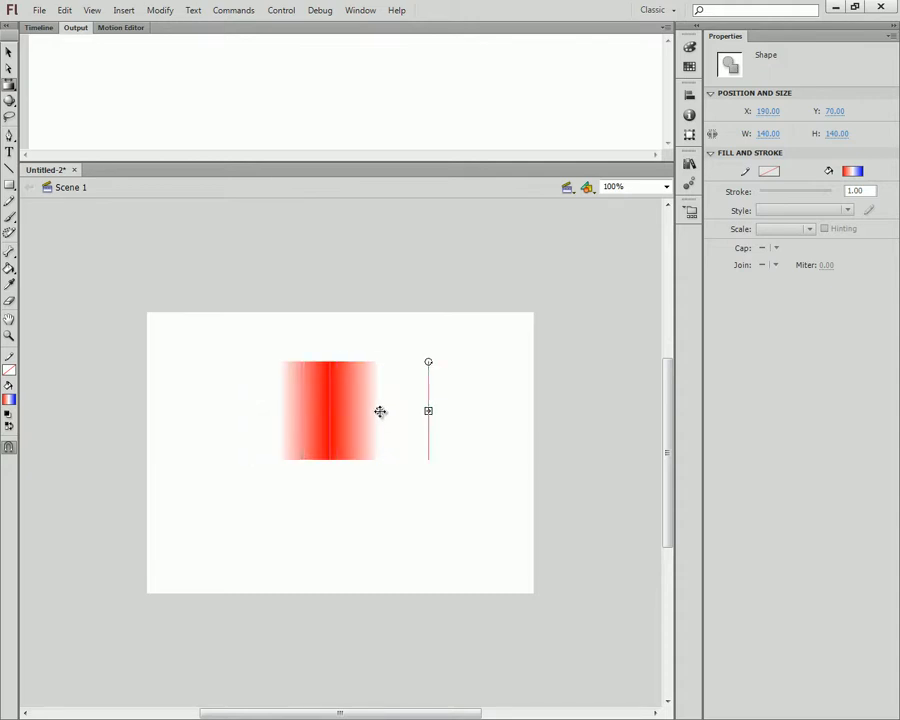
{"action": "key", "text": "ctrl+z"}
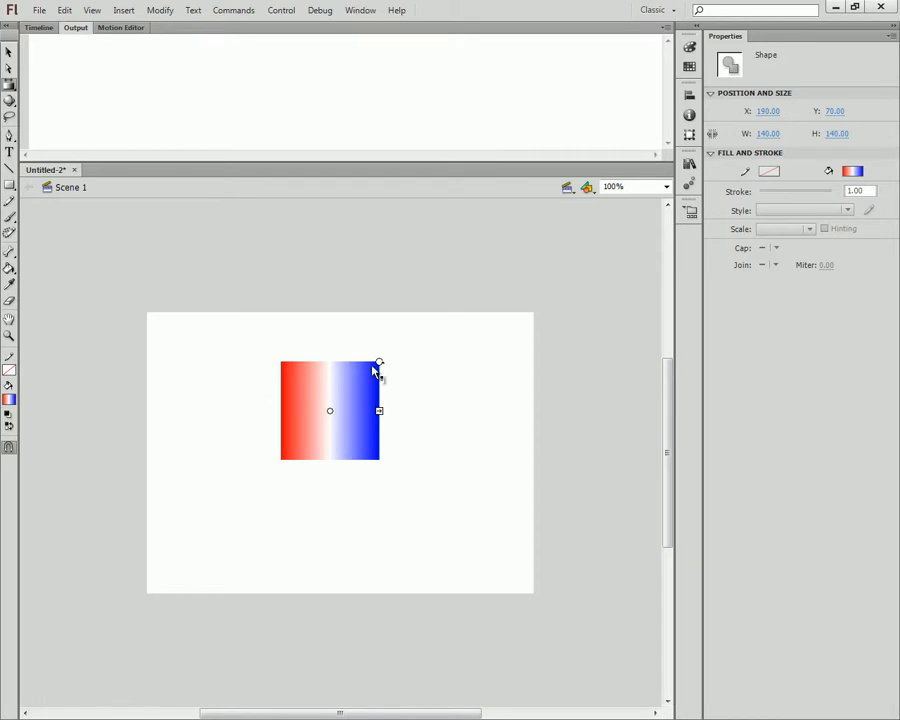
{"action": "mouse_move", "coordinate": [379, 361]}
{"action": "left_mouse_down"}
{"action": "mouse_move", "coordinate": [388, 414]}
{"action": "mouse_move", "coordinate": [399, 410]}
{"action": "mouse_move", "coordinate": [211, 438]}
{"action": "mouse_move", "coordinate": [311, 327]}
{"action": "mouse_move", "coordinate": [381, 344]}
{"action": "mouse_move", "coordinate": [227, 418]}
{"action": "mouse_move", "coordinate": [265, 498]}
{"action": "mouse_move", "coordinate": [320, 358]}
{"action": "mouse_move", "coordinate": [378, 362]}
{"action": "left_mouse_up"}
{"action": "left_click_drag", "start_coordinate": [379, 410], "coordinate": [333, 412]}
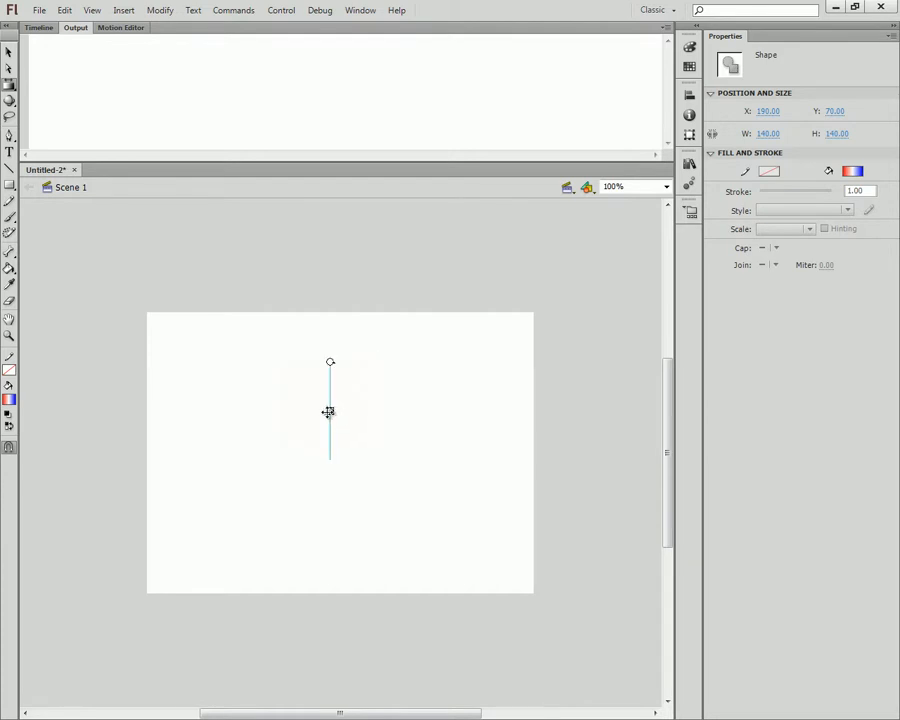
{"action": "key", "text": "ctrl+z"}
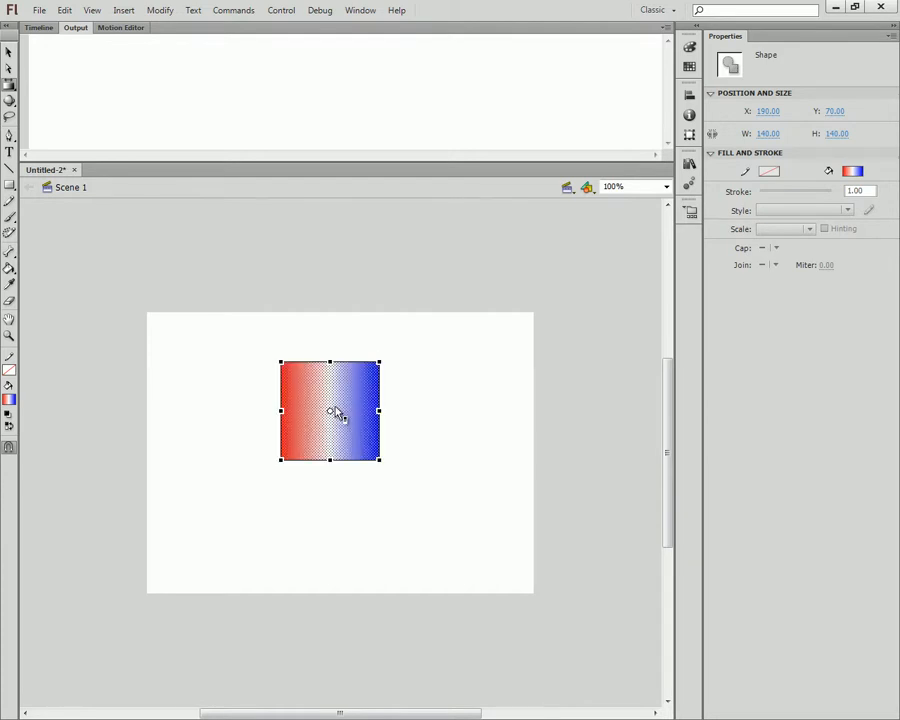
{"action": "left_click_drag", "start_coordinate": [380, 410], "coordinate": [344, 411]}
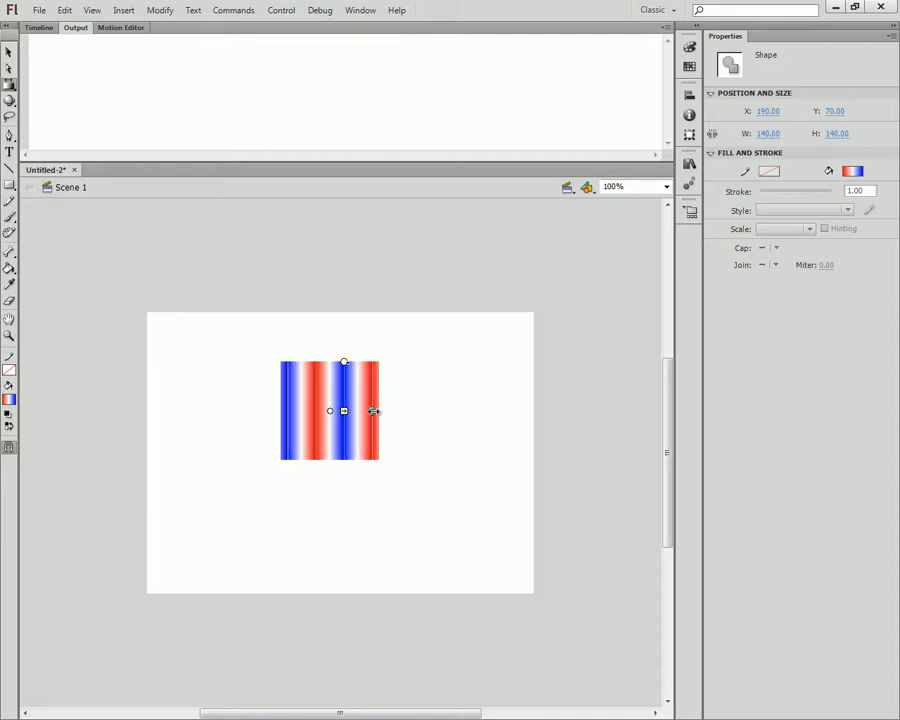
{"action": "left_click_drag", "start_coordinate": [377, 410], "coordinate": [379, 410]}
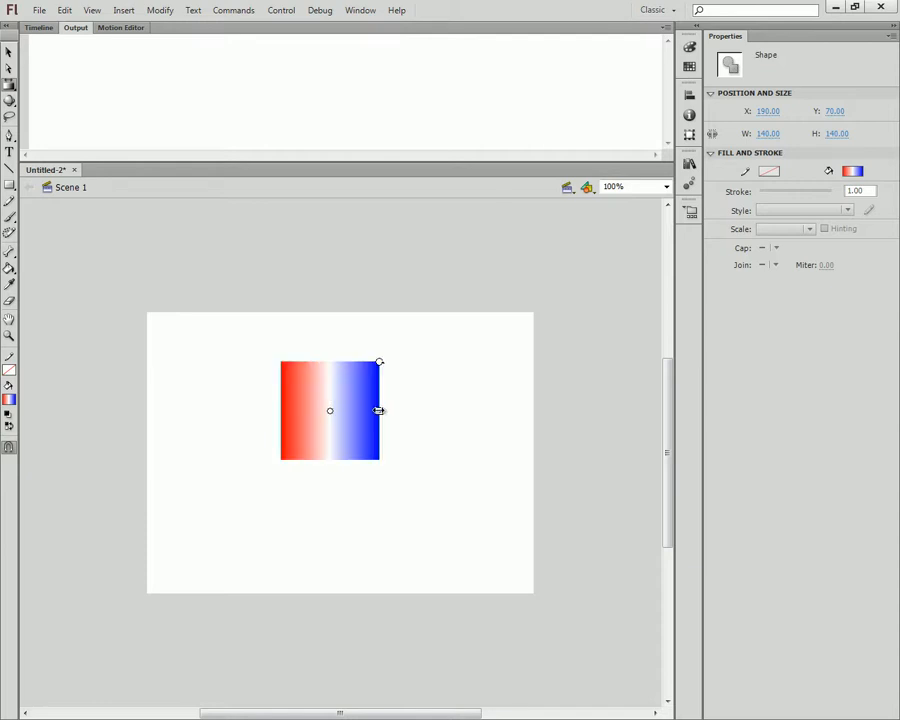
Set the square's gradient flow to Extend, and narrow the gradient around its center to under a third of the square's width with Gradient Transform
{"action": "left_click", "coordinate": [688, 50]}
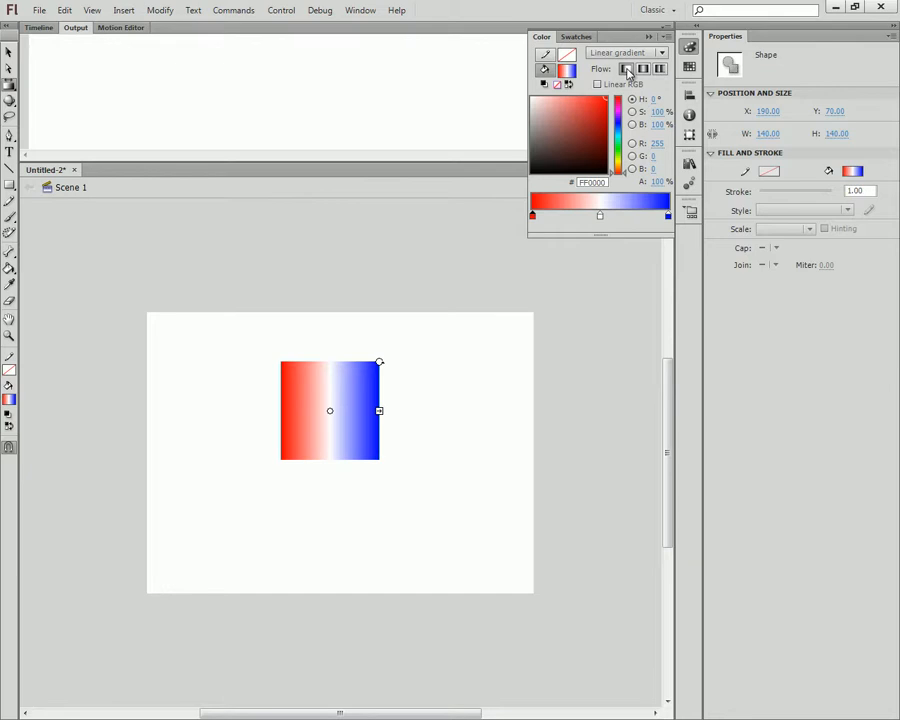
{"action": "left_click", "coordinate": [9, 268]}
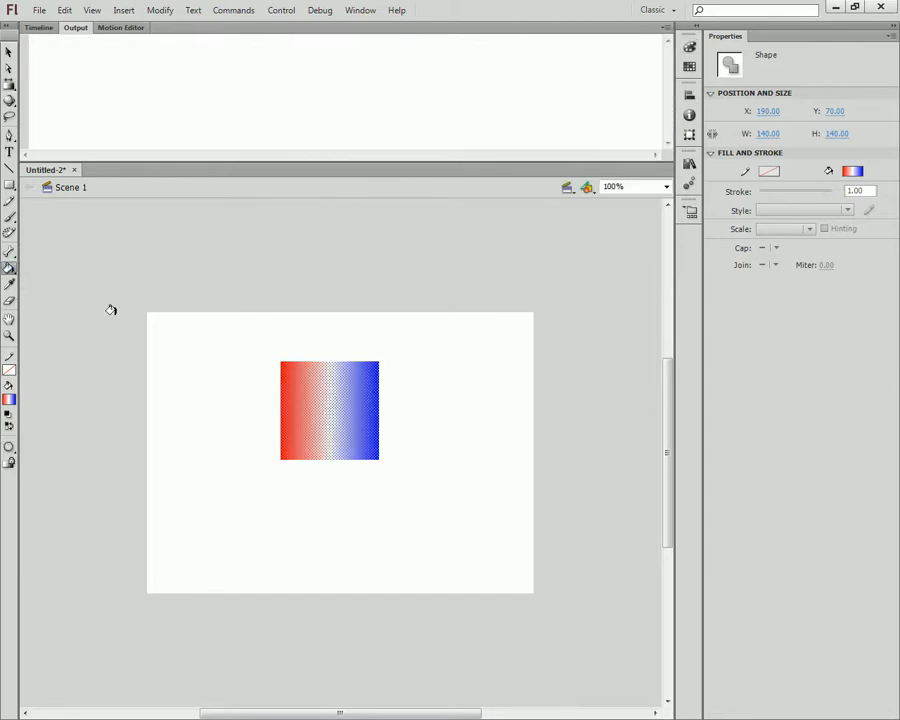
{"action": "left_click", "coordinate": [9, 84]}
{"action": "left_click", "coordinate": [343, 374]}
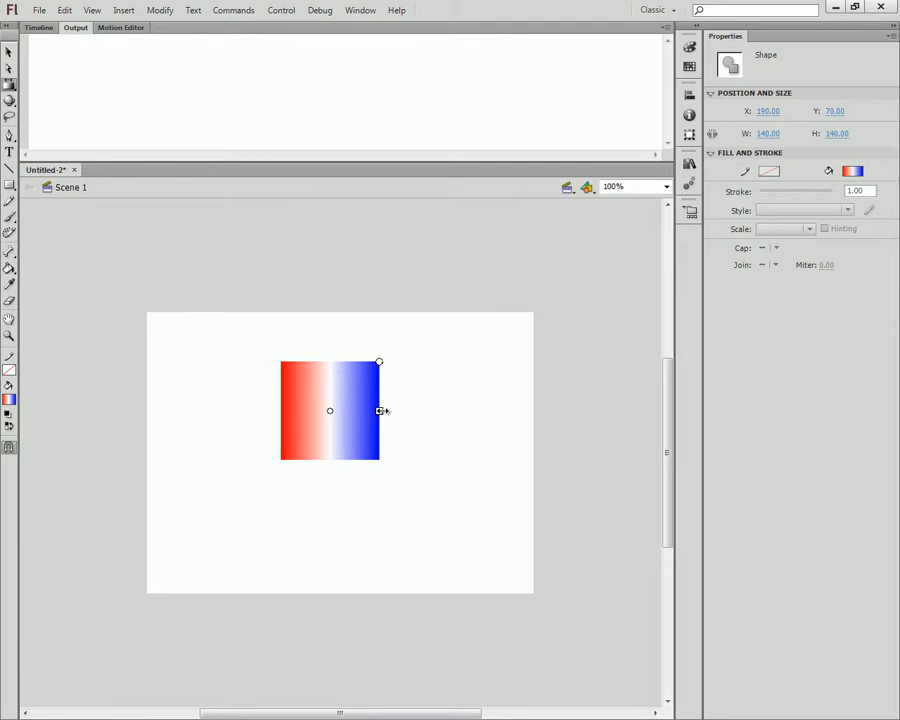
{"action": "left_click", "coordinate": [10, 85]}
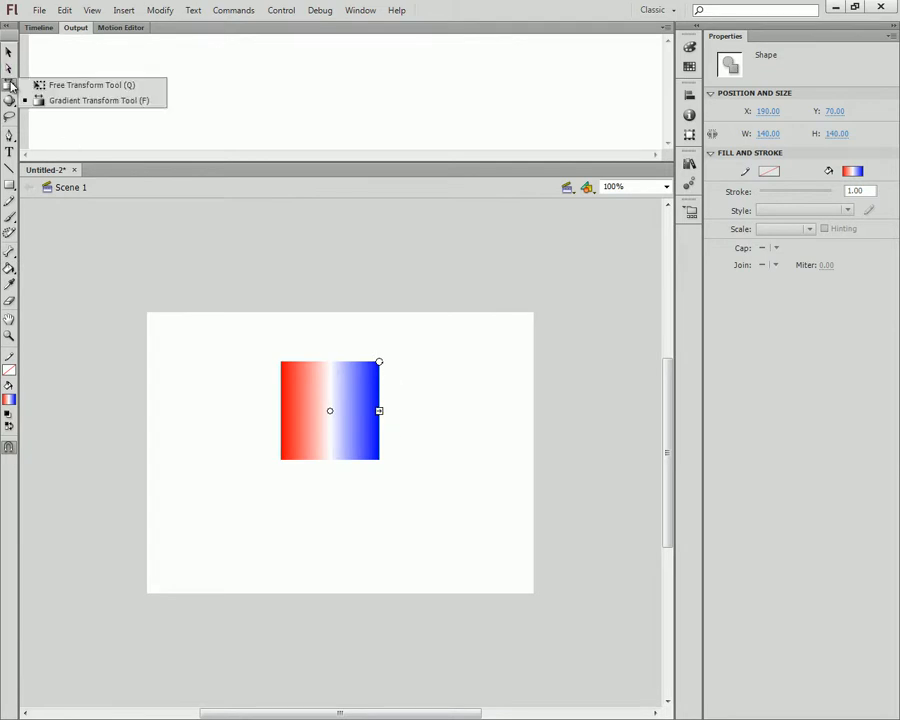
{"action": "left_click", "coordinate": [75, 101]}
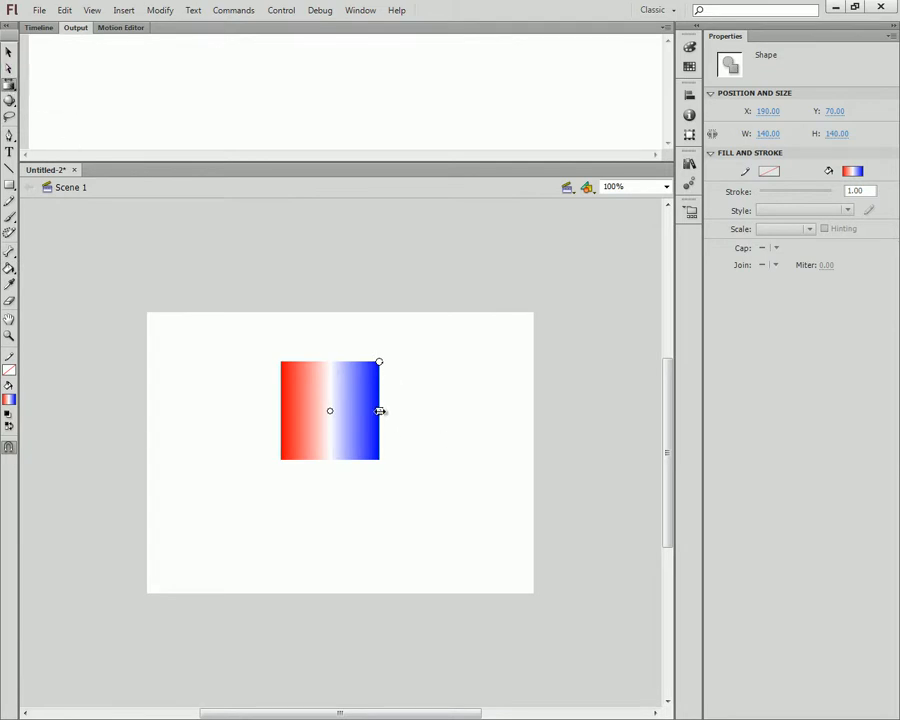
{"action": "left_click_drag", "start_coordinate": [380, 411], "coordinate": [352, 411]}
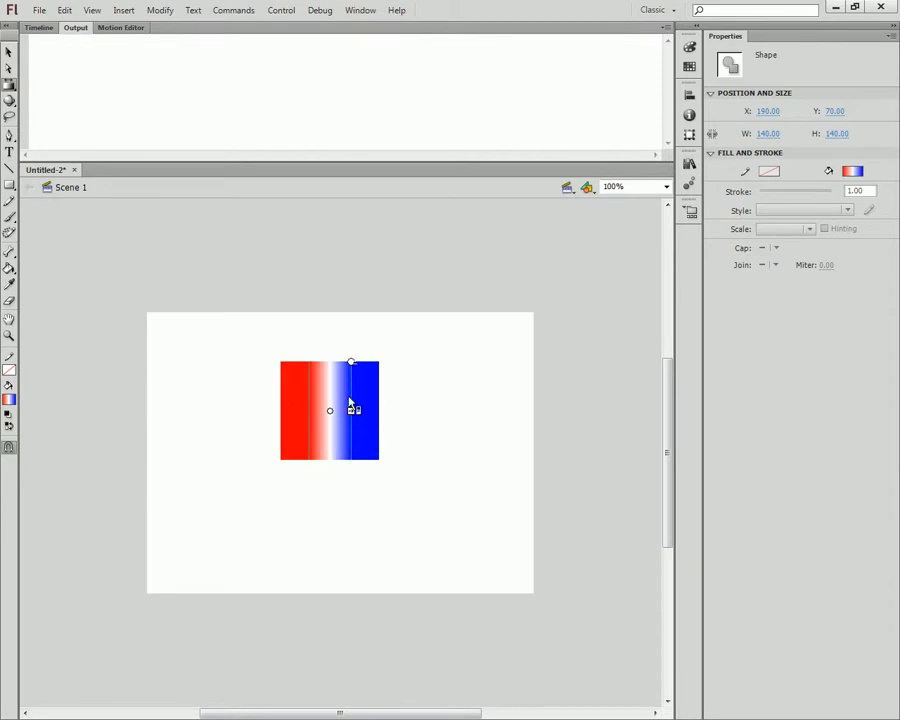
{"action": "mouse_move", "coordinate": [333, 410]}
{"action": "left_mouse_down"}
{"action": "mouse_move", "coordinate": [309, 410]}
{"action": "mouse_move", "coordinate": [330, 411]}
{"action": "left_mouse_up"}
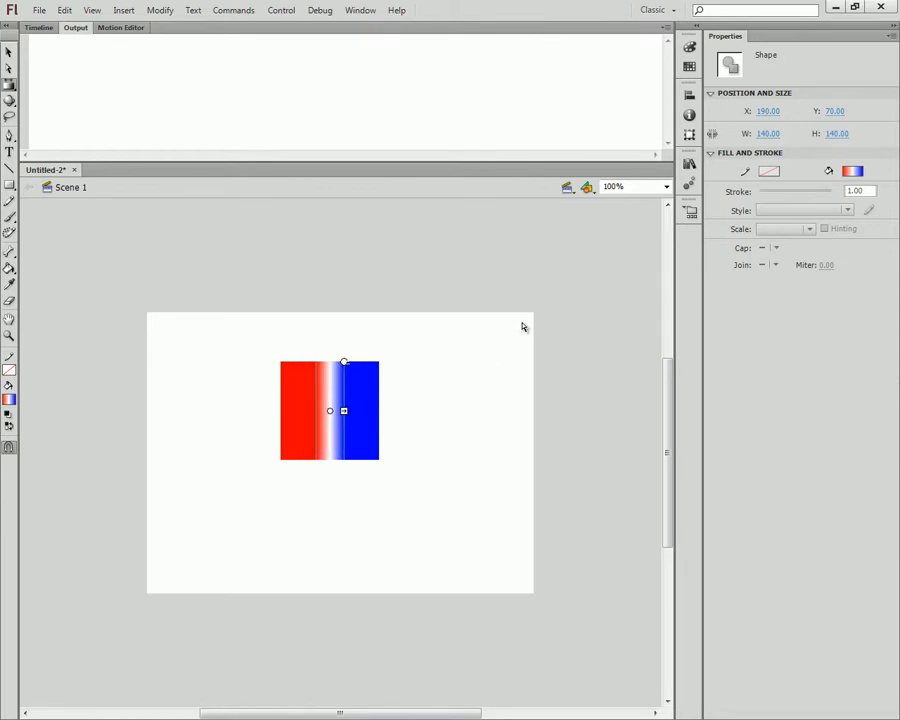
Select the whole square with the Selection tool, change its gradient flow to Reflect, and deselect it
{"action": "left_click", "coordinate": [686, 49]}
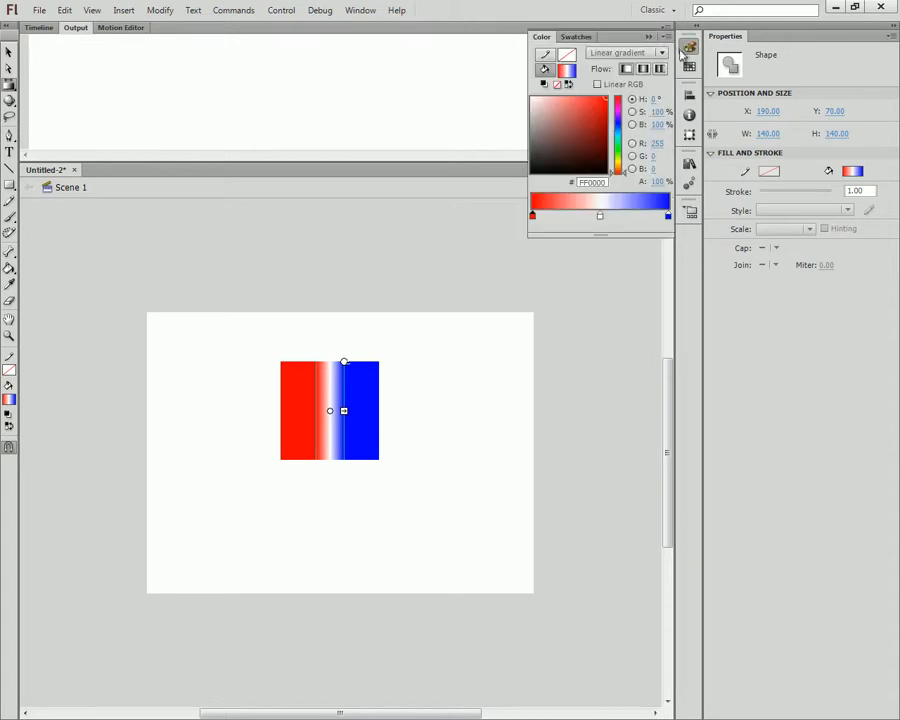
{"action": "left_click", "coordinate": [8, 52]}
{"action": "left_click_drag", "start_coordinate": [221, 315], "coordinate": [400, 480]}
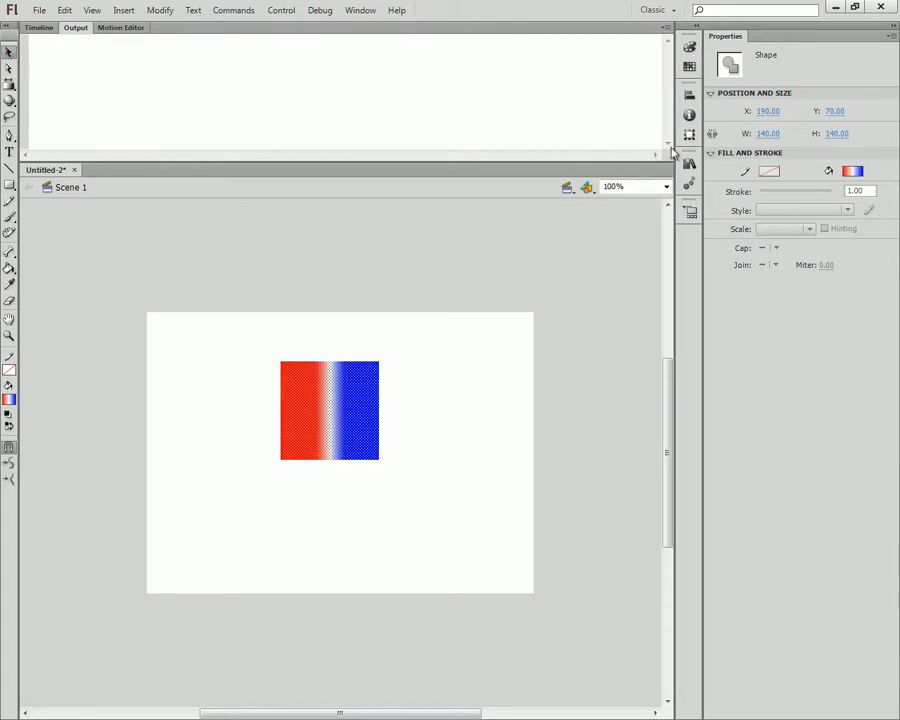
{"action": "left_click", "coordinate": [688, 51]}
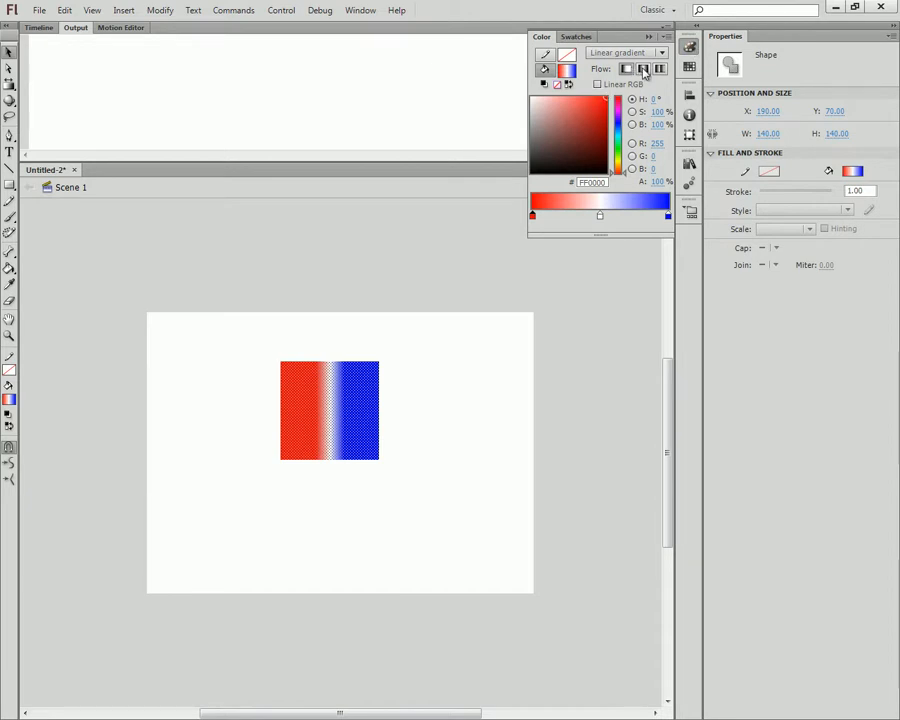
{"action": "left_click", "coordinate": [644, 70]}
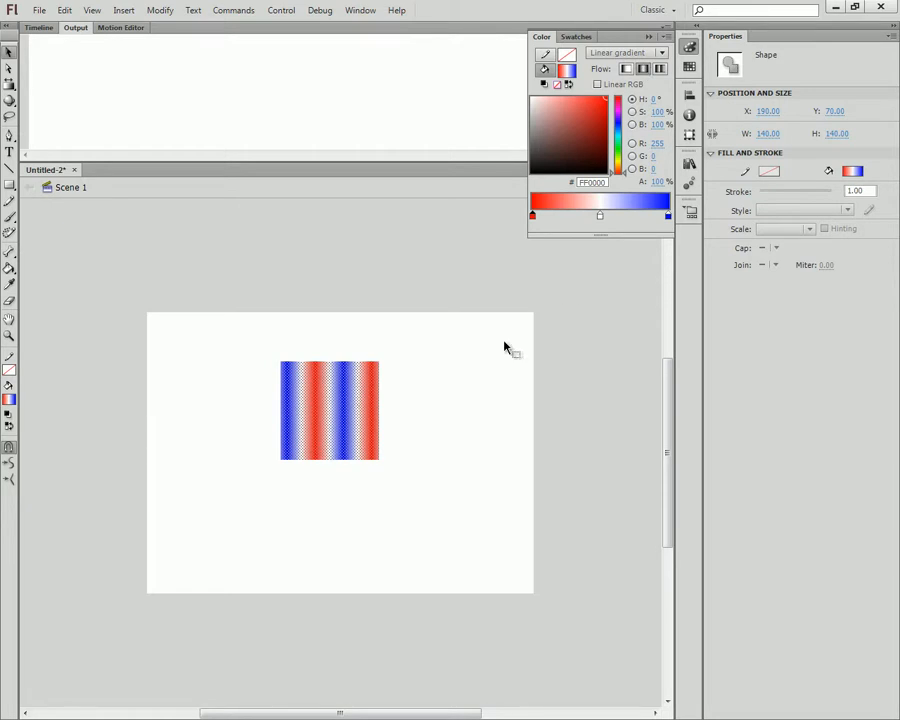
{"action": "left_click", "coordinate": [425, 441]}
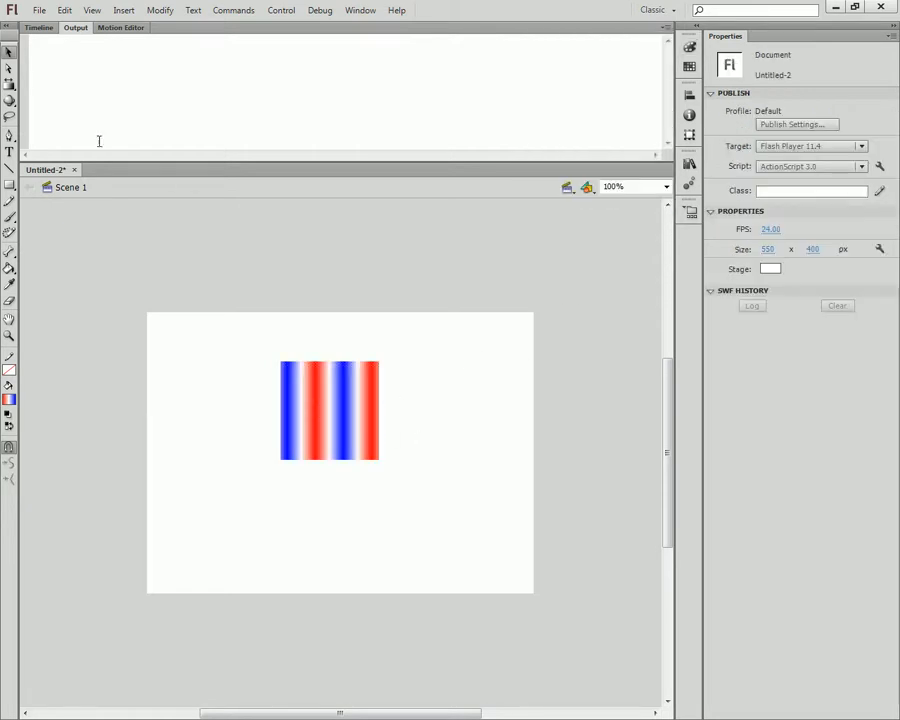
Widen the square's reflected gradient with the Gradient Transform tool to slightly under half of the square's width
{"action": "left_click_drag", "start_coordinate": [12, 90], "coordinate": [48, 104]}
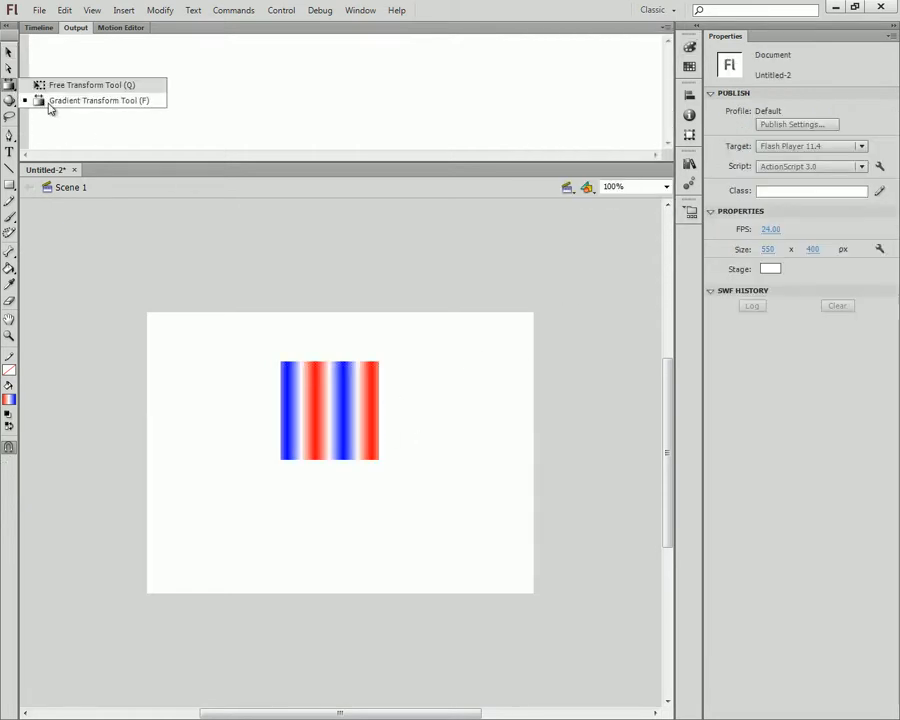
{"action": "left_click", "coordinate": [348, 448]}
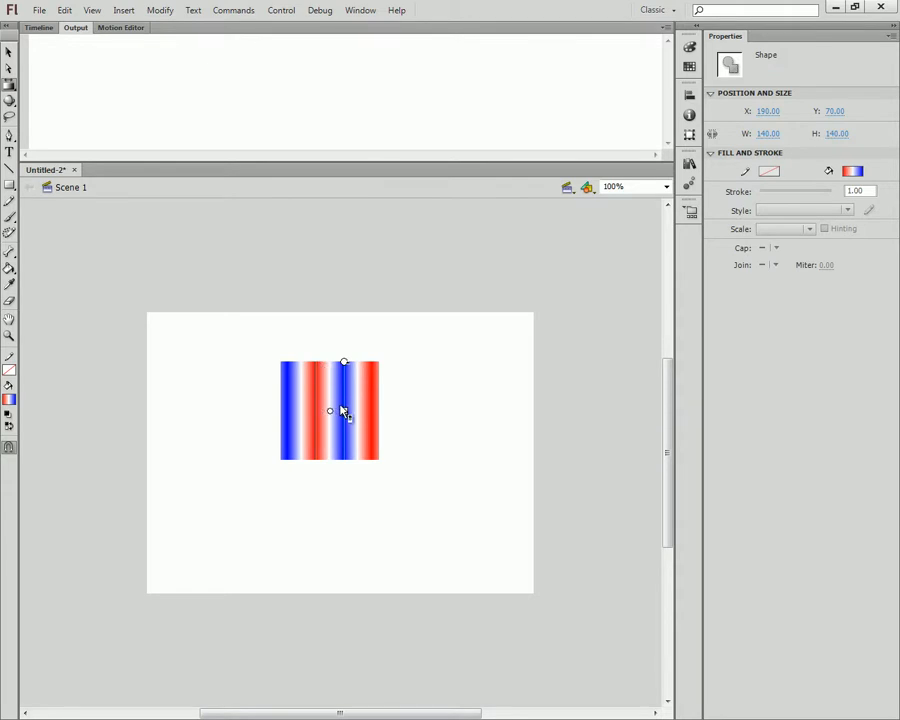
{"action": "mouse_move", "coordinate": [345, 410]}
{"action": "left_mouse_down"}
{"action": "mouse_move", "coordinate": [362, 412]}
{"action": "mouse_move", "coordinate": [351, 410]}
{"action": "left_mouse_up"}
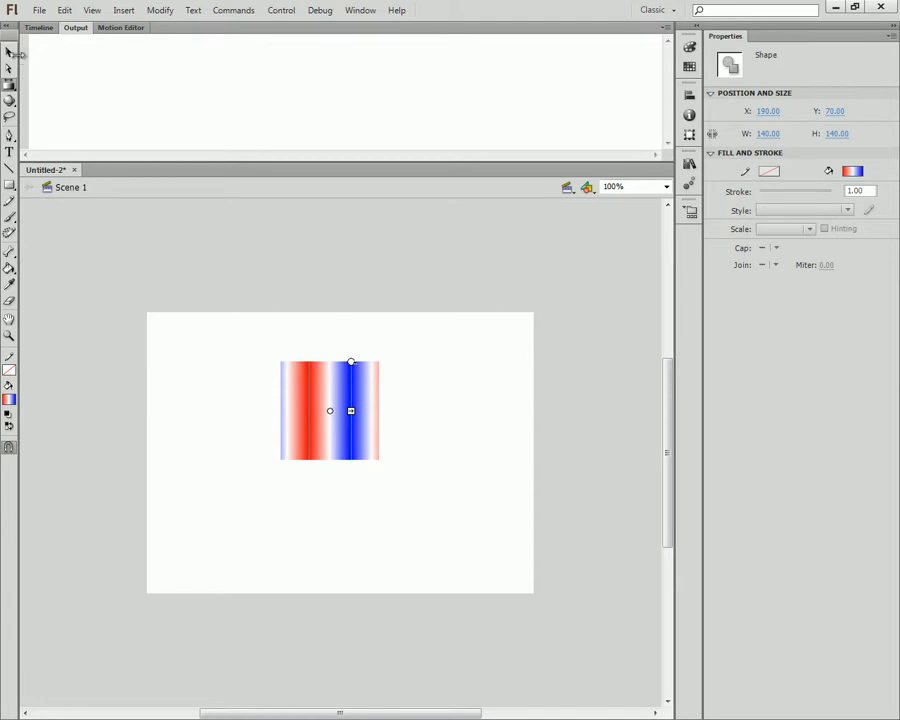
Select the whole square, change its gradient flow to Repeat, and show its gradient handles with the Gradient Transform tool
{"action": "left_click", "coordinate": [9, 52]}
{"action": "left_click_drag", "start_coordinate": [237, 313], "coordinate": [426, 480]}
{"action": "left_click", "coordinate": [689, 47]}
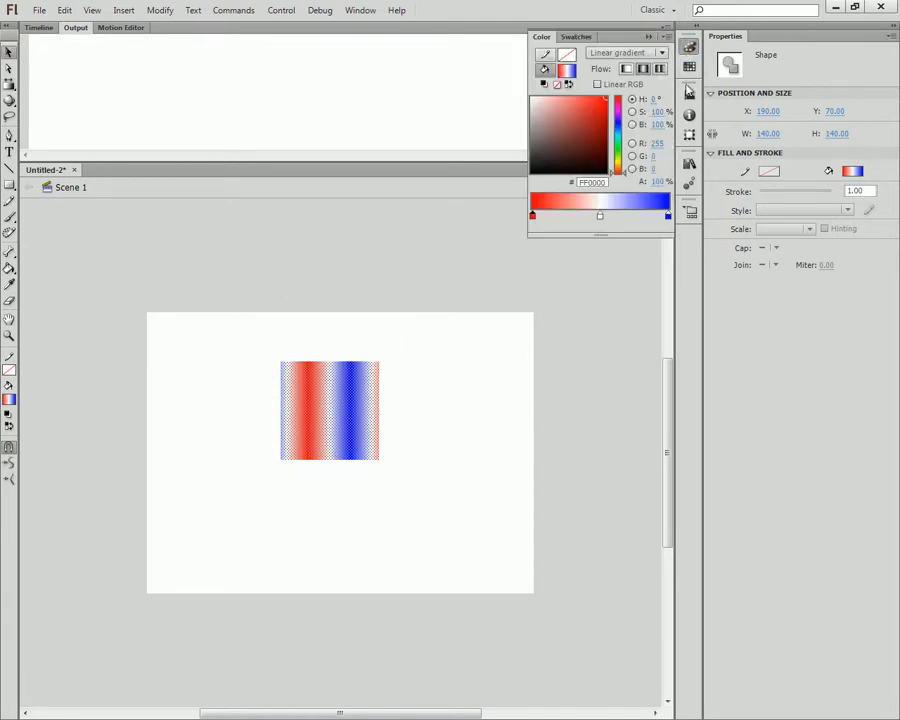
{"action": "left_click", "coordinate": [661, 75]}
{"action": "left_click", "coordinate": [518, 327]}
{"action": "left_click", "coordinate": [9, 84]}
{"action": "left_click", "coordinate": [314, 421]}
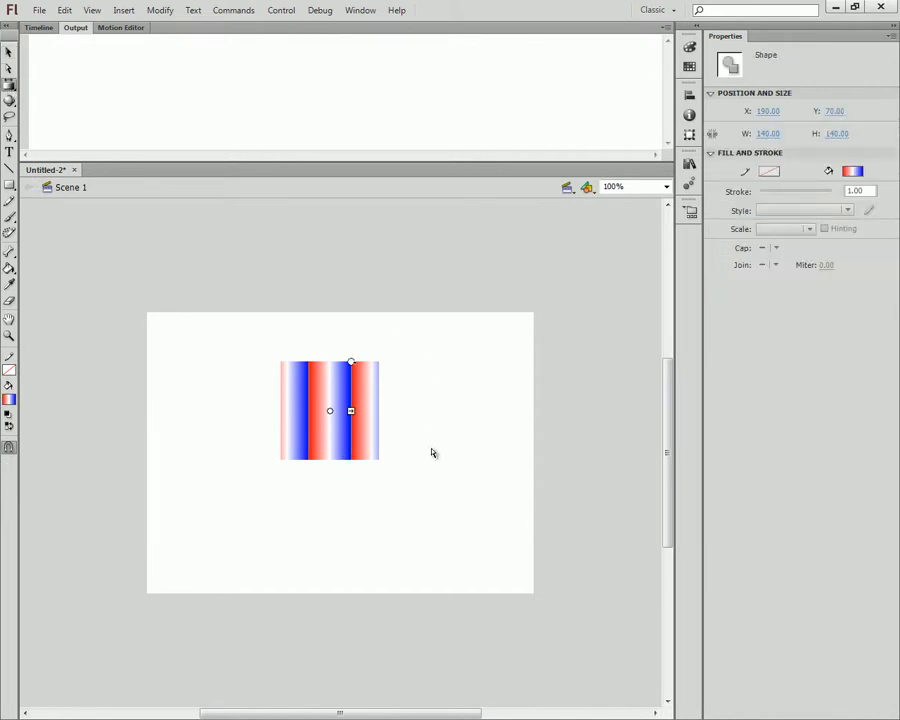
{"action": "left_click", "coordinate": [689, 47]}
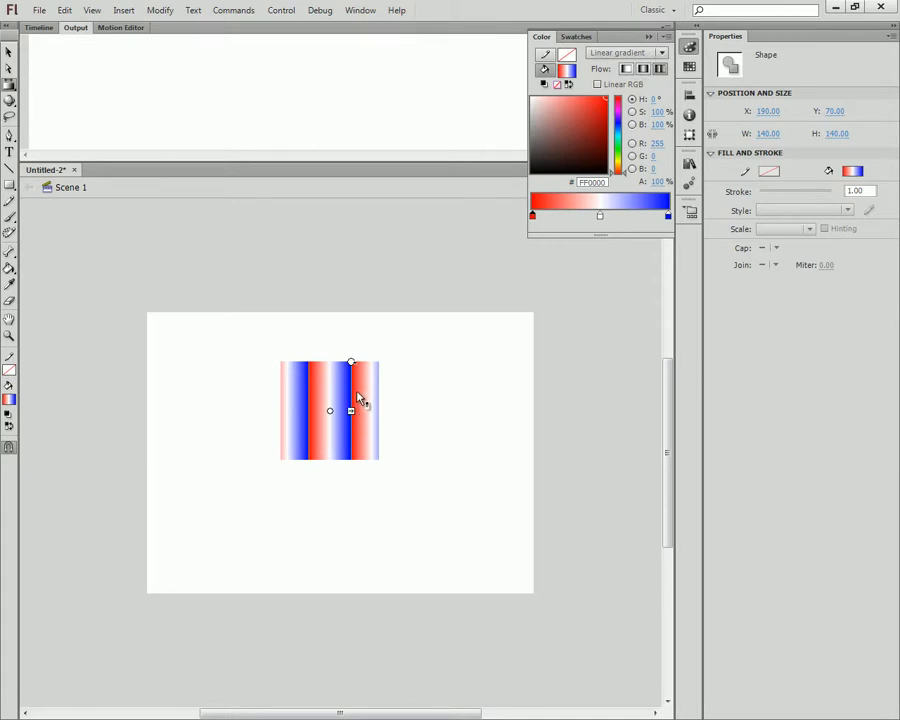
Fill the square with the preset white-to-black radial gradient, briefly switching its type to Linear gradient and back to Radial gradient
{"action": "left_click", "coordinate": [9, 399]}
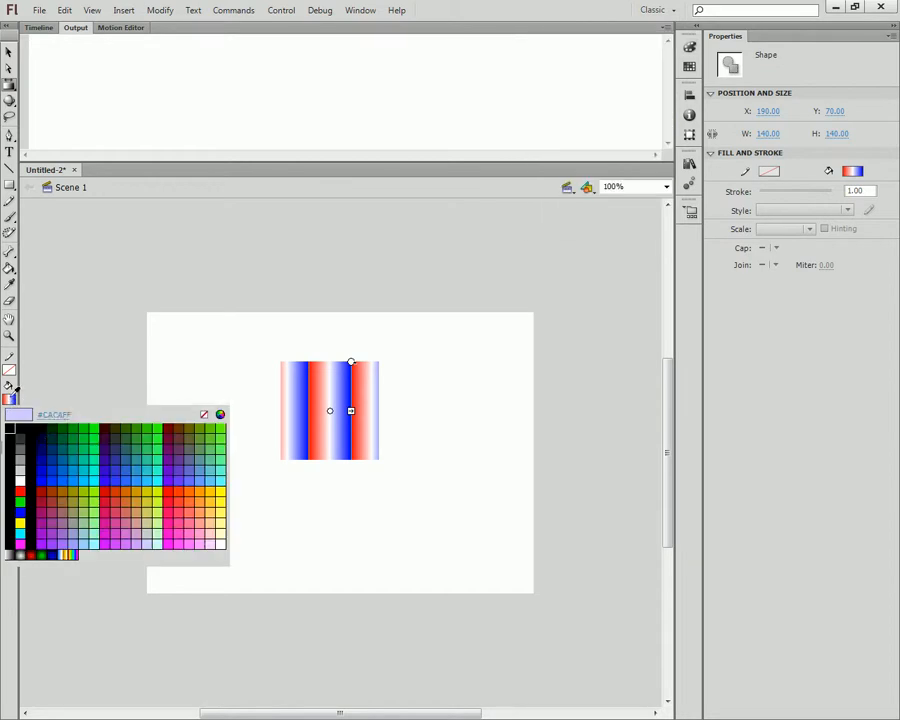
{"action": "left_click", "coordinate": [22, 556]}
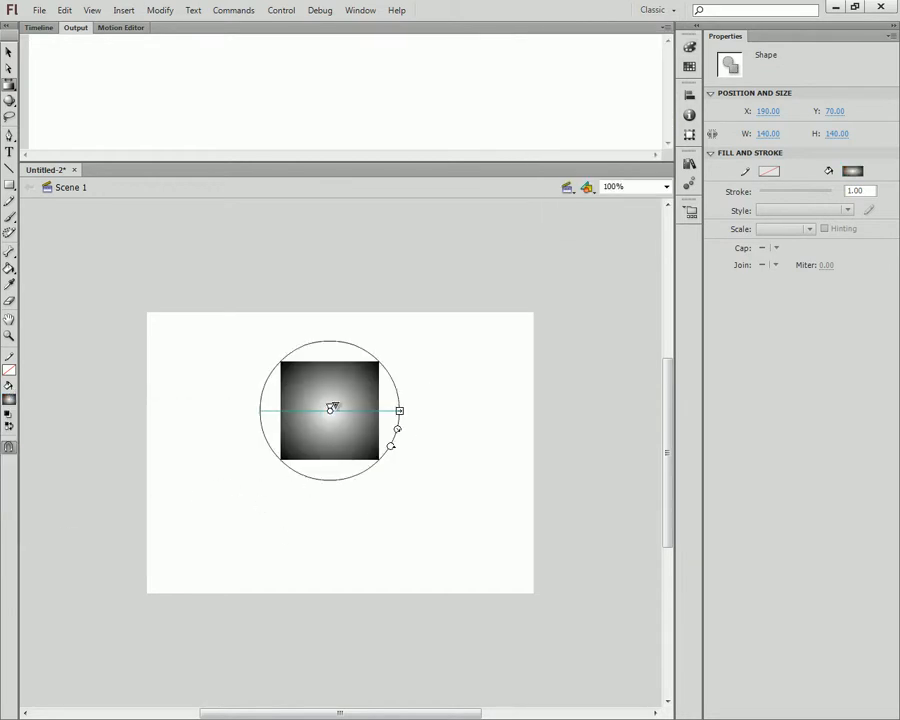
{"action": "left_click", "coordinate": [689, 47]}
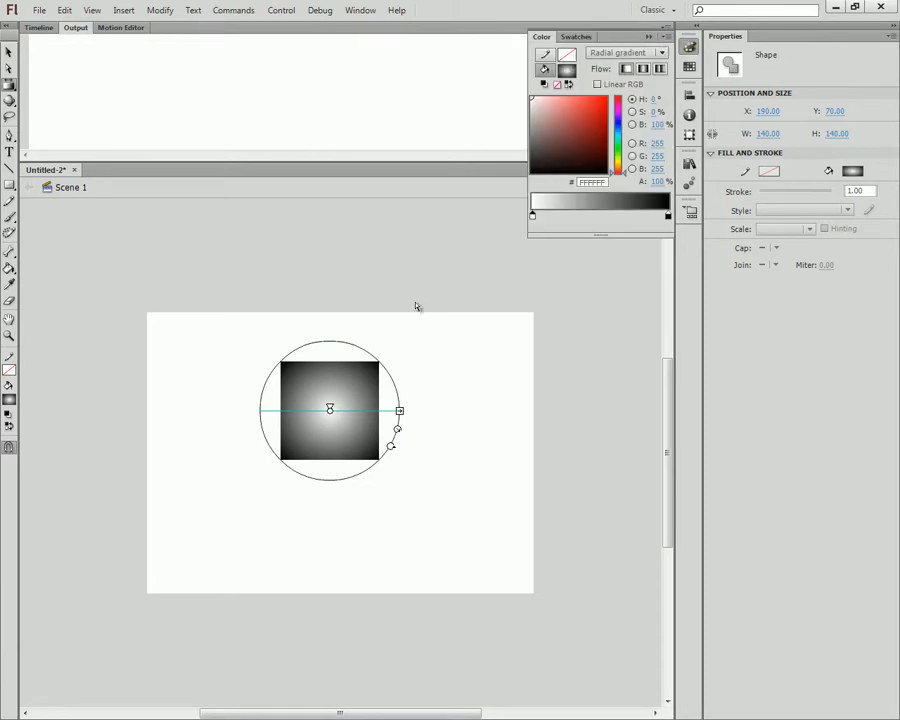
{"action": "left_click", "coordinate": [640, 53]}
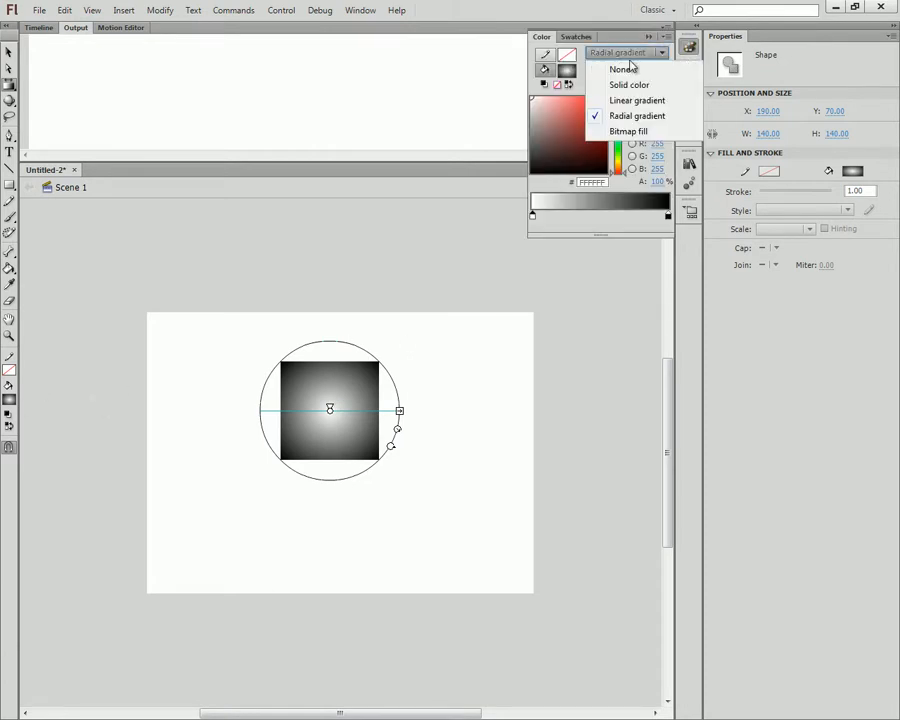
{"action": "left_click", "coordinate": [640, 100]}
{"action": "left_click", "coordinate": [640, 53]}
{"action": "left_click", "coordinate": [638, 116]}
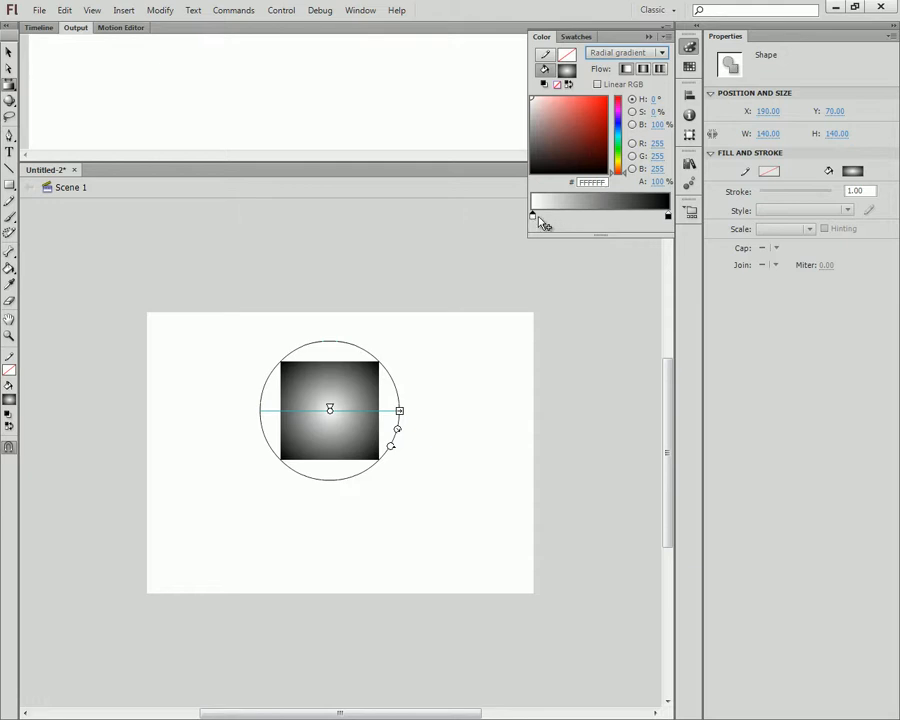
Add a red (#FF0000) color stop near the middle of the white-to-black radial gradient
{"action": "left_click", "coordinate": [597, 218]}
{"action": "left_click", "coordinate": [596, 216]}
{"action": "left_click", "coordinate": [611, 305]}
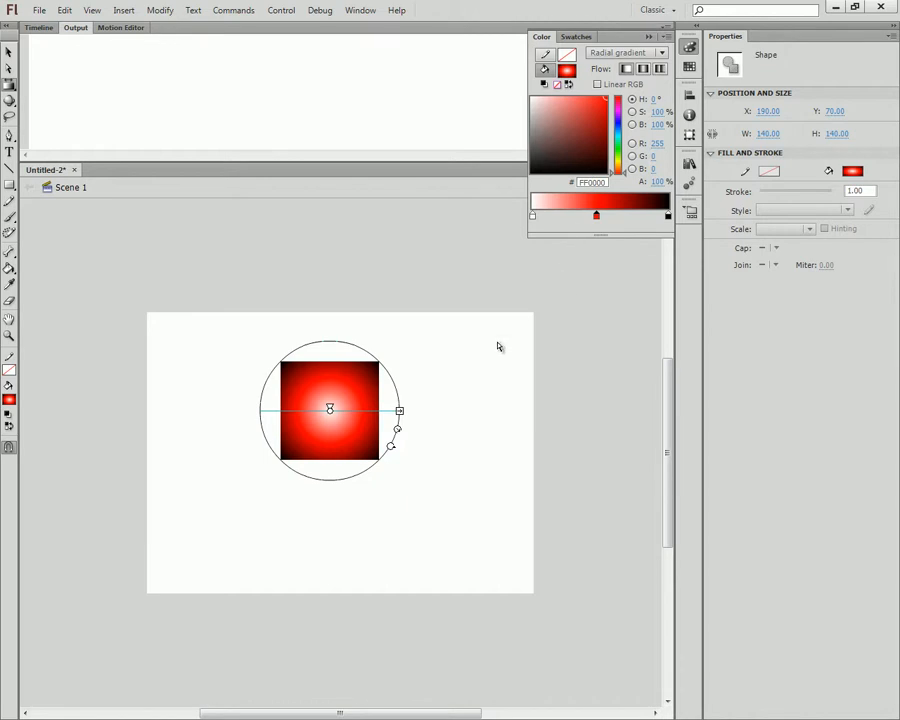
Try shifting the radial gradient's focal point to the square's right edge and its center slightly down and right, restoring the centered gradient
{"action": "left_click", "coordinate": [10, 86]}
{"action": "left_click", "coordinate": [105, 98]}
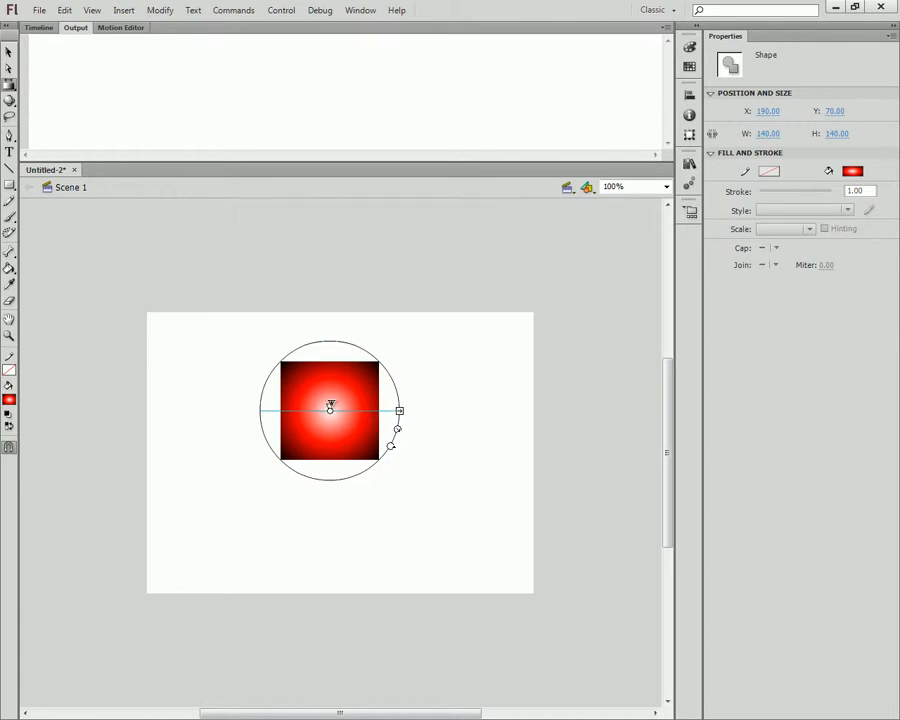
{"action": "left_click_drag", "start_coordinate": [331, 404], "coordinate": [386, 405]}
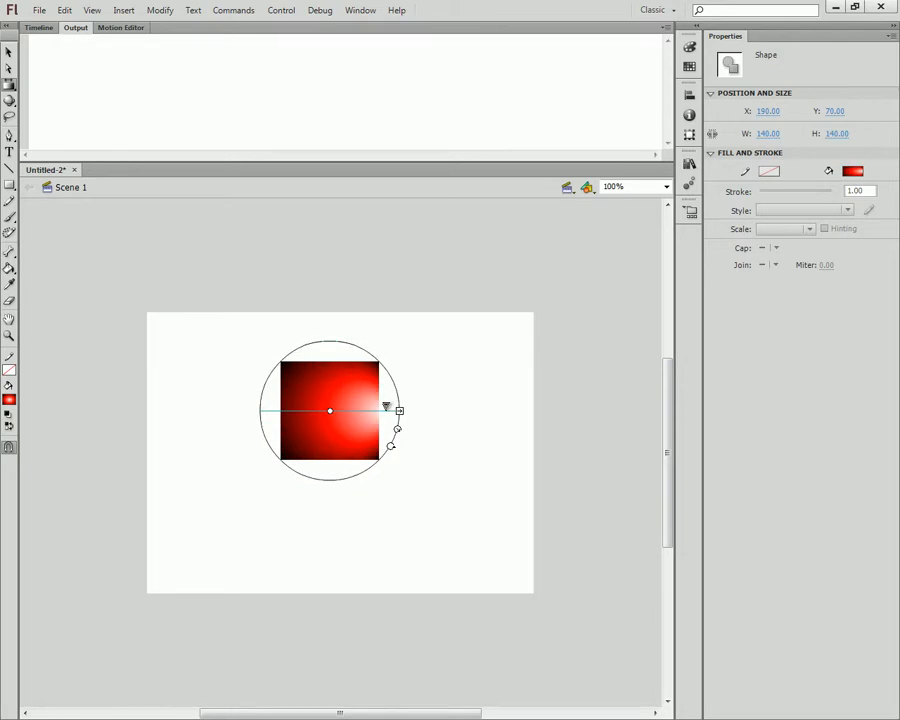
{"action": "mouse_move", "coordinate": [331, 406]}
{"action": "left_mouse_down"}
{"action": "mouse_move", "coordinate": [299, 377]}
{"action": "mouse_move", "coordinate": [336, 416]}
{"action": "left_mouse_up"}
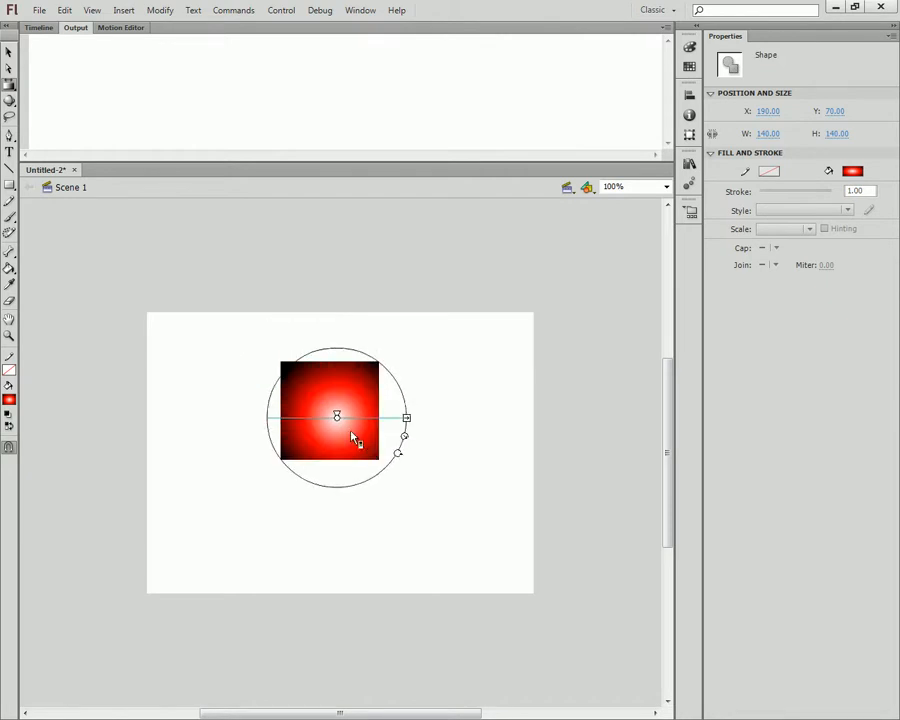
{"action": "key", "text": "ctrl+z"}
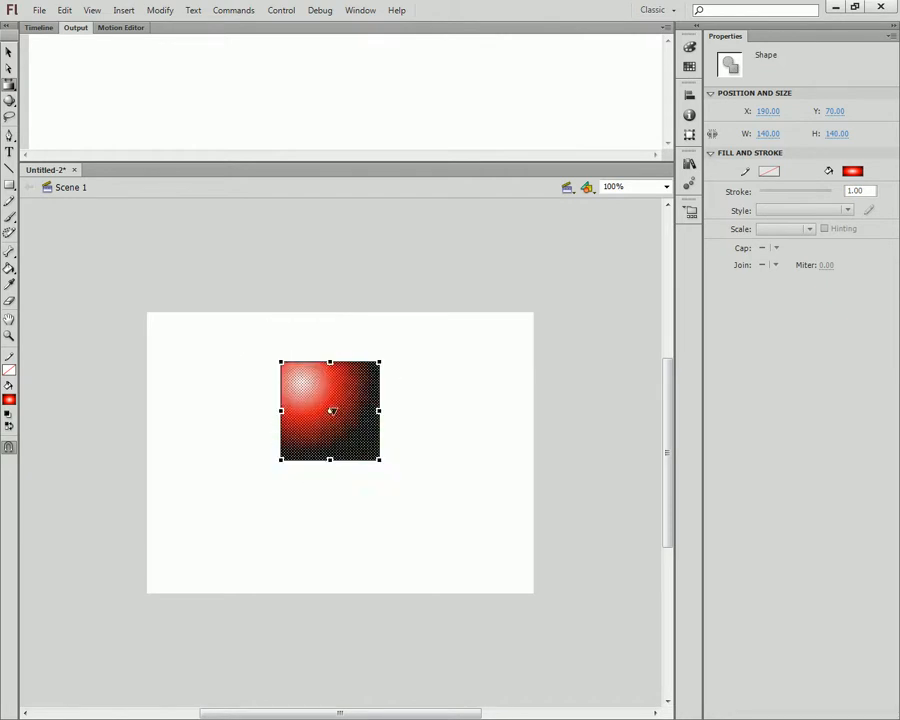
{"action": "key", "text": "ctrl+y"}
{"action": "left_click", "coordinate": [407, 437]}
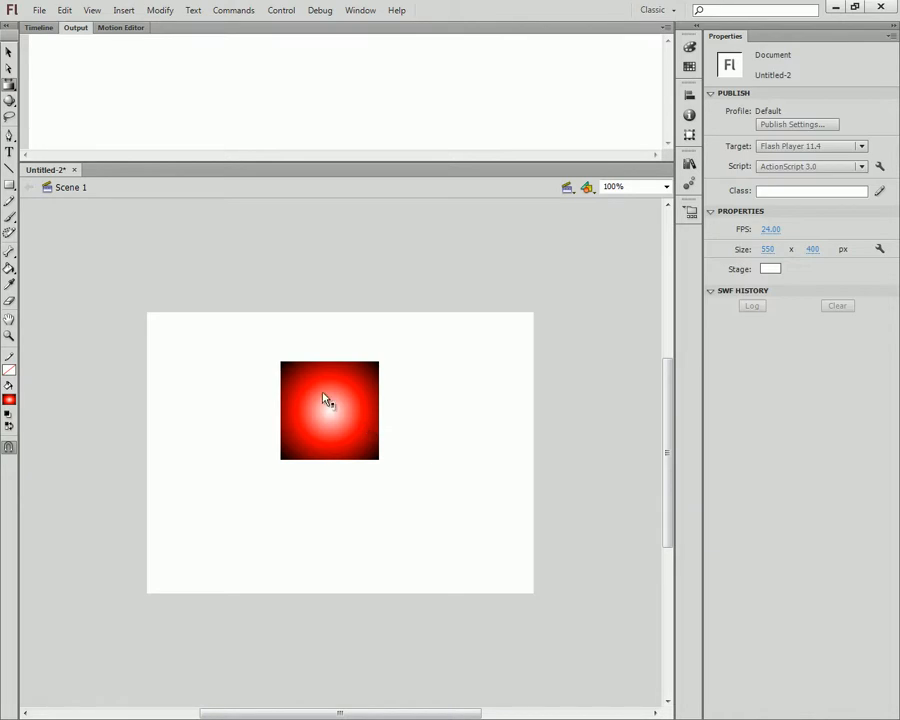
Stretch the radial gradient with Gradient Transform into an ellipse about one and a half times as wide as high, and rotate it a quarter turn
{"action": "left_click_drag", "start_coordinate": [9, 85], "coordinate": [62, 101]}
{"action": "left_click", "coordinate": [338, 430]}
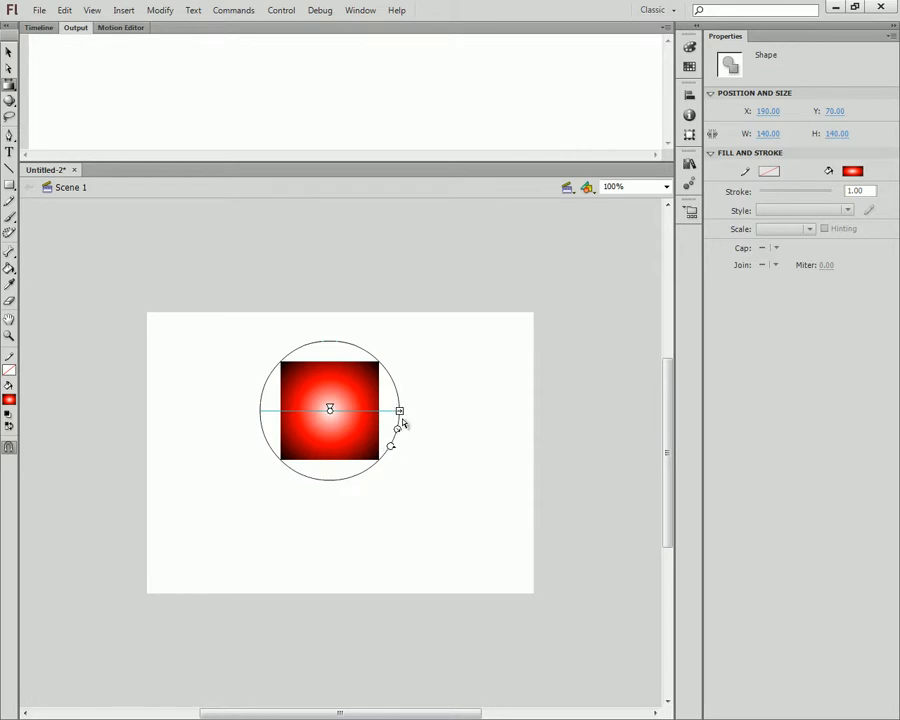
{"action": "left_click_drag", "start_coordinate": [401, 411], "coordinate": [428, 410]}
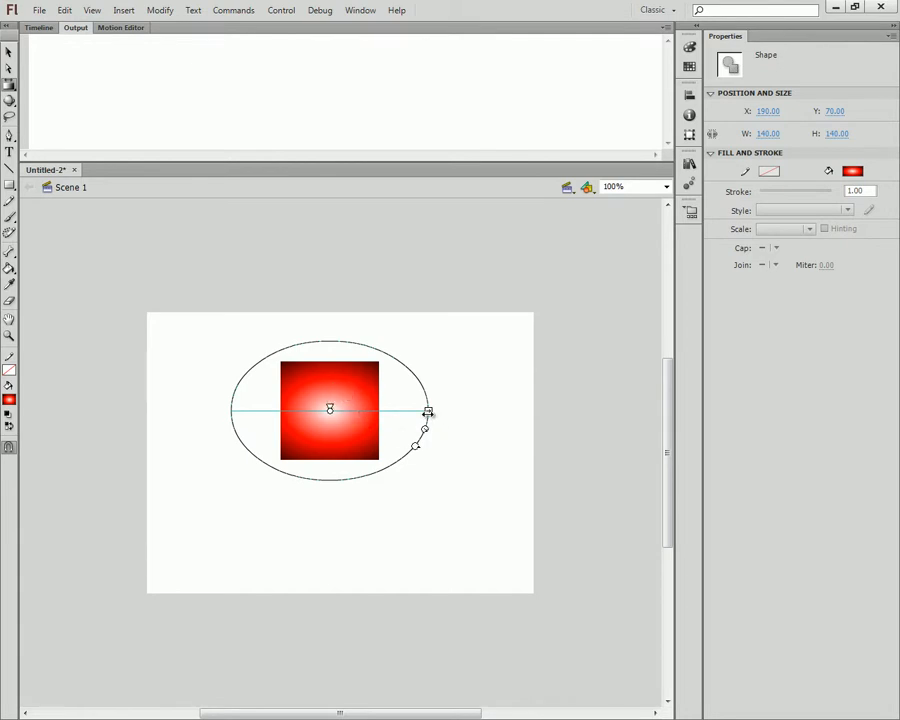
{"action": "left_click_drag", "start_coordinate": [429, 411], "coordinate": [435, 411]}
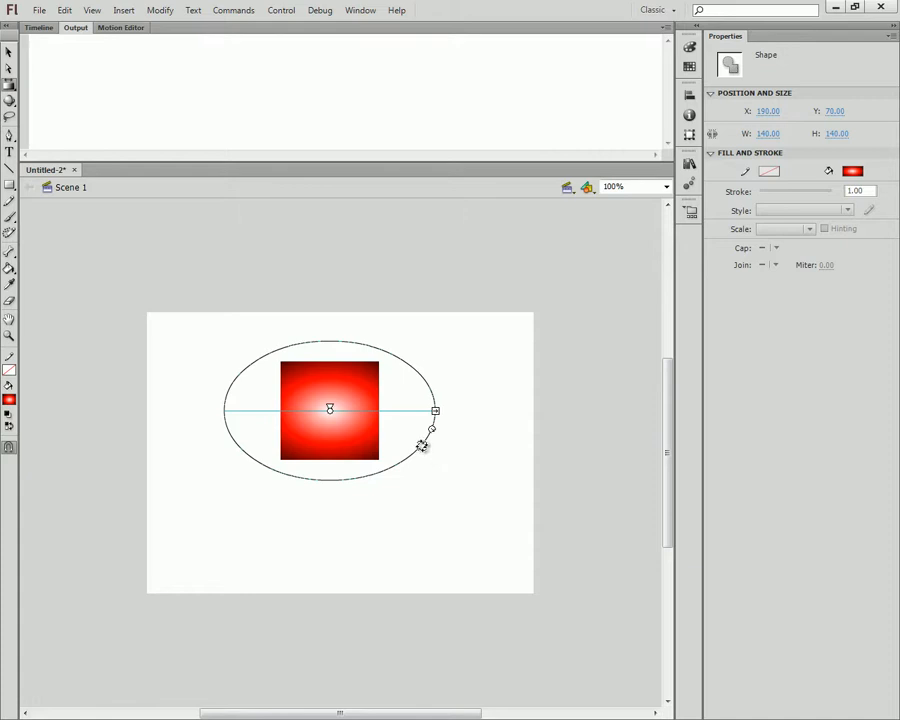
{"action": "left_click_drag", "start_coordinate": [422, 444], "coordinate": [297, 504]}
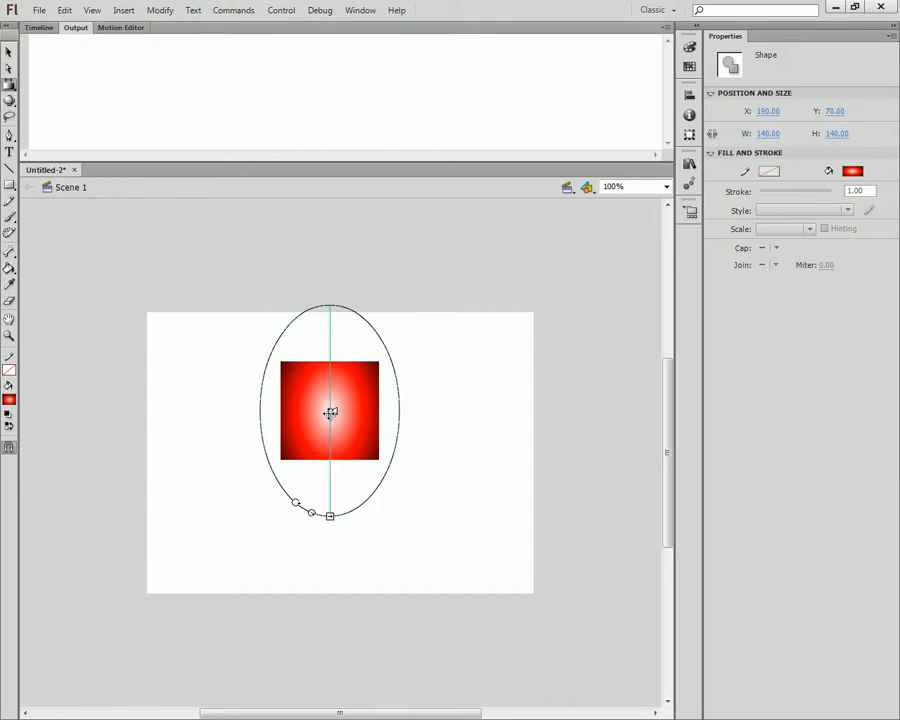
Shorten the gradient ellipse back to a circle, and scale it up past the square and down to about the square's width
{"action": "left_click_drag", "start_coordinate": [331, 517], "coordinate": [331, 489]}
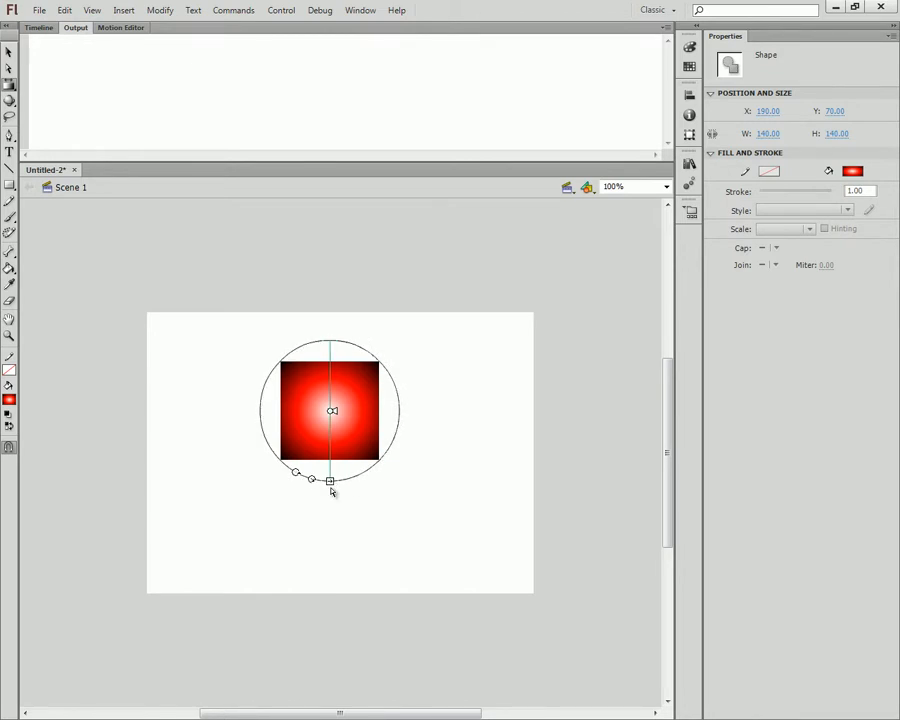
{"action": "left_click", "coordinate": [331, 515]}
{"action": "left_click", "coordinate": [333, 445]}
{"action": "left_click_drag", "start_coordinate": [311, 480], "coordinate": [306, 587]}
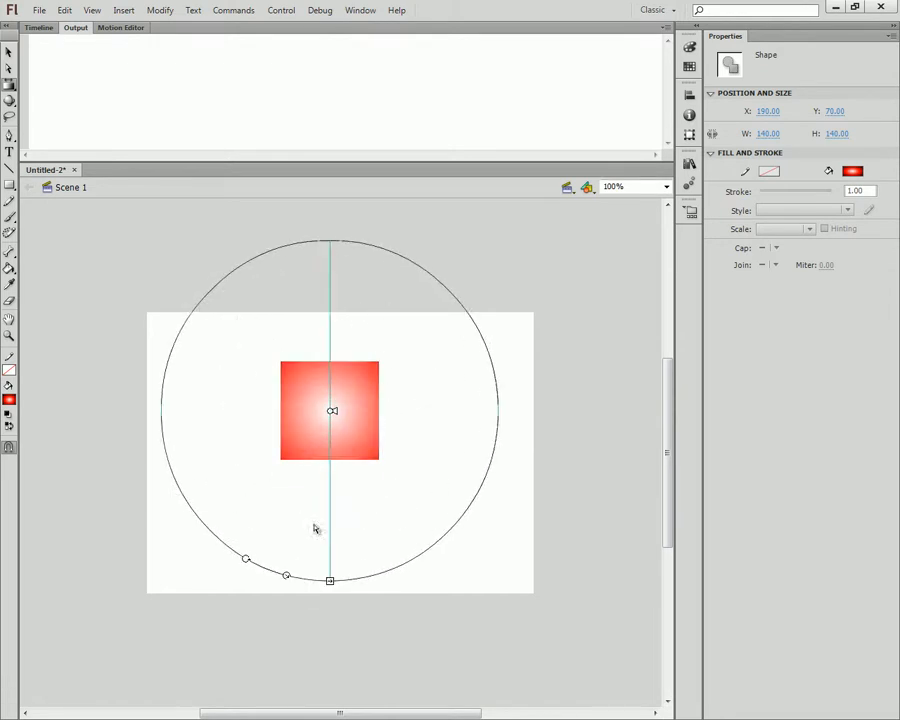
{"action": "left_click_drag", "start_coordinate": [291, 576], "coordinate": [317, 457]}
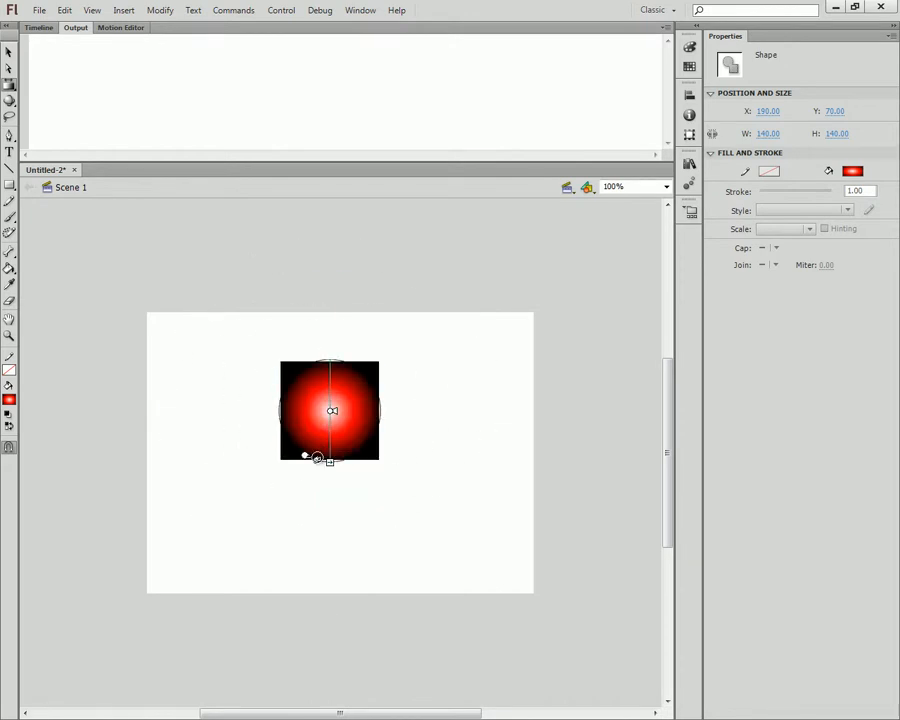
Set the radial gradient's flow to Reflect, and shrink the gradient circle to under half of the square's width
{"action": "left_click", "coordinate": [689, 47]}
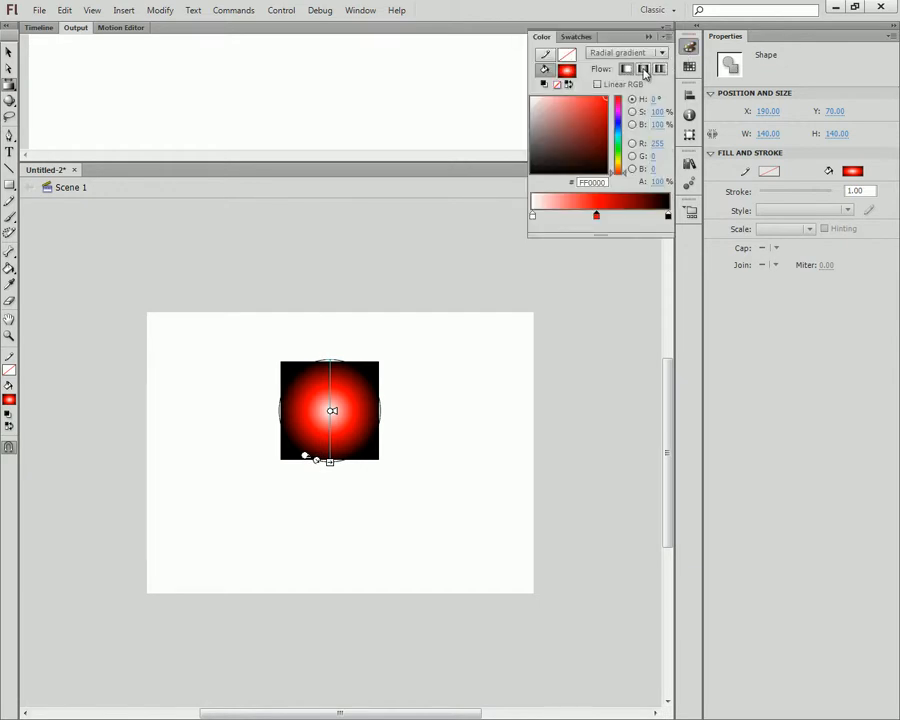
{"action": "left_click", "coordinate": [644, 70]}
{"action": "left_click_drag", "start_coordinate": [313, 460], "coordinate": [318, 440]}
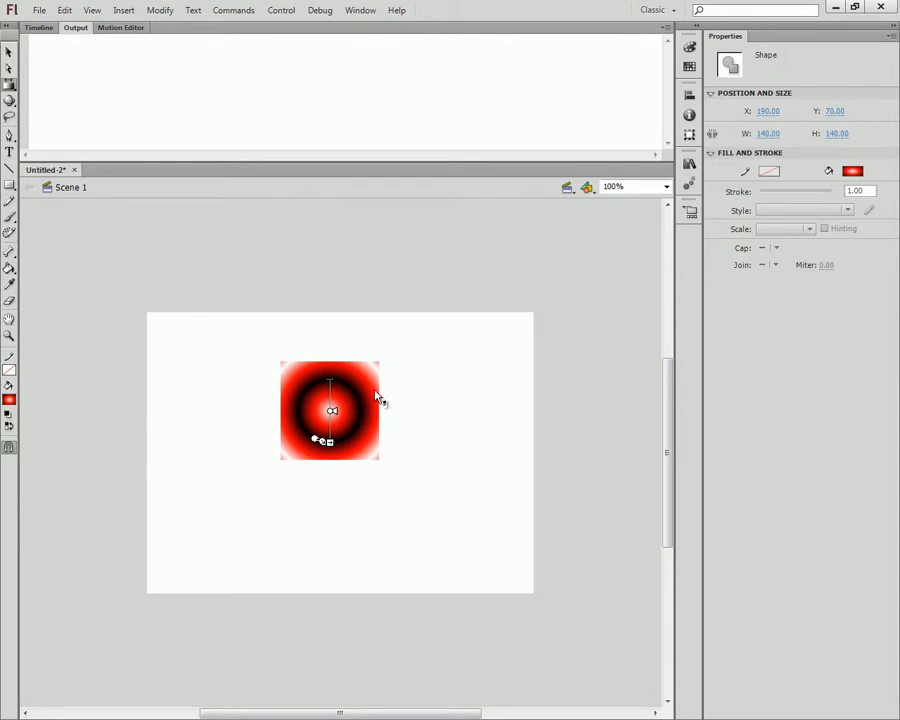
{"action": "left_click_drag", "start_coordinate": [319, 440], "coordinate": [323, 432]}
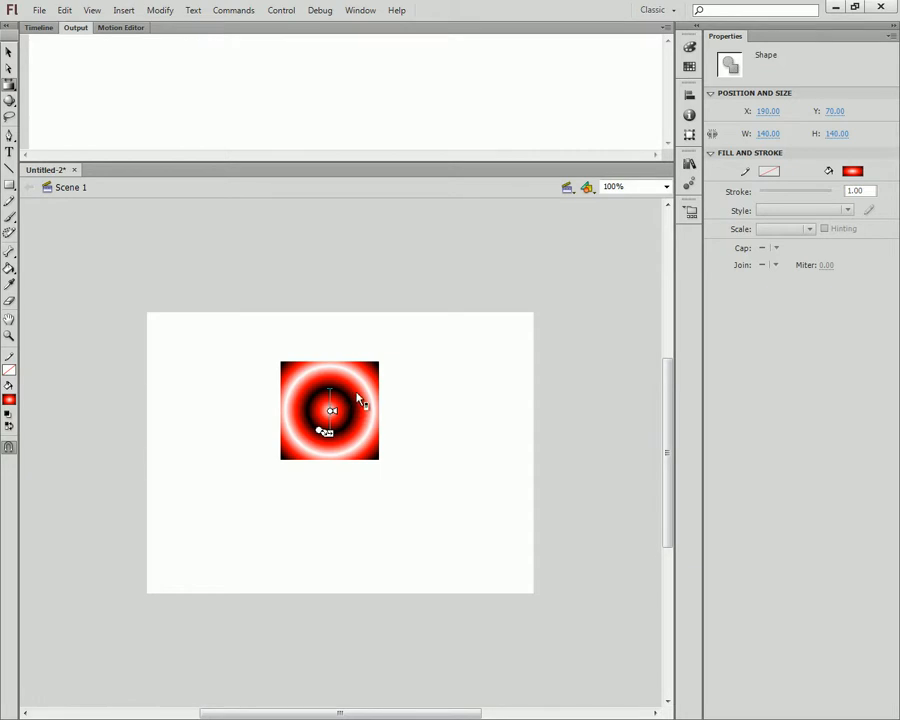
Change the radial gradient's flow to Repeat and deselect the square
{"action": "left_click", "coordinate": [689, 47]}
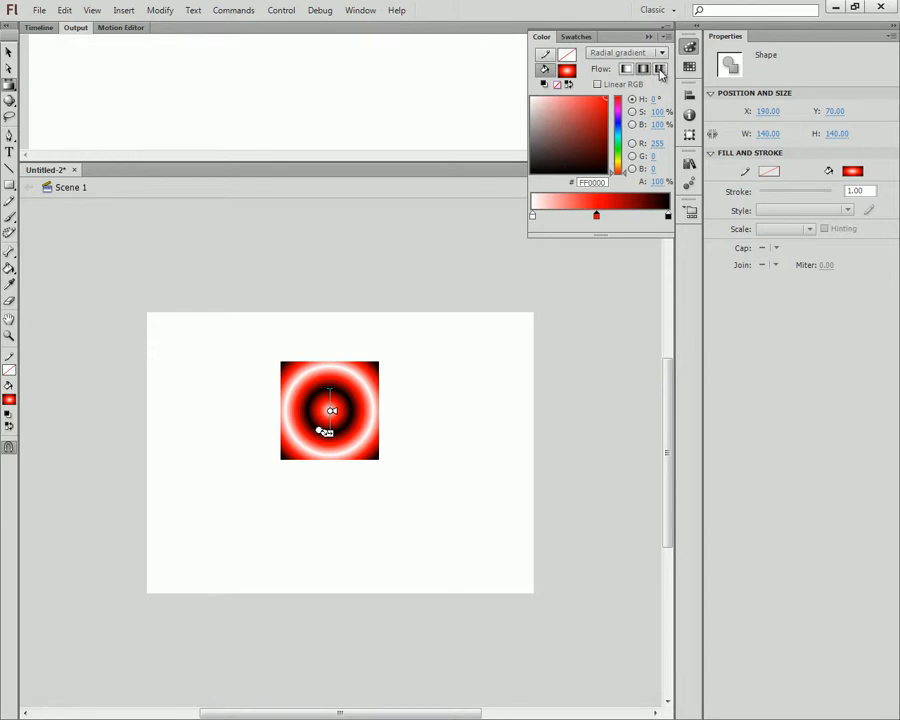
{"action": "left_click", "coordinate": [660, 70]}
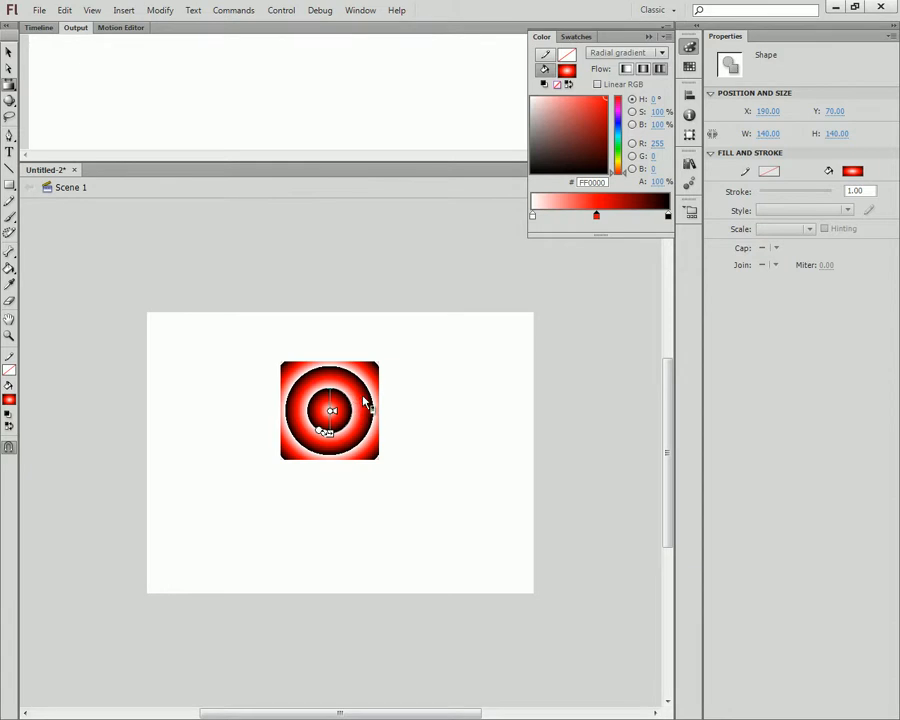
{"action": "left_click", "coordinate": [428, 428]}
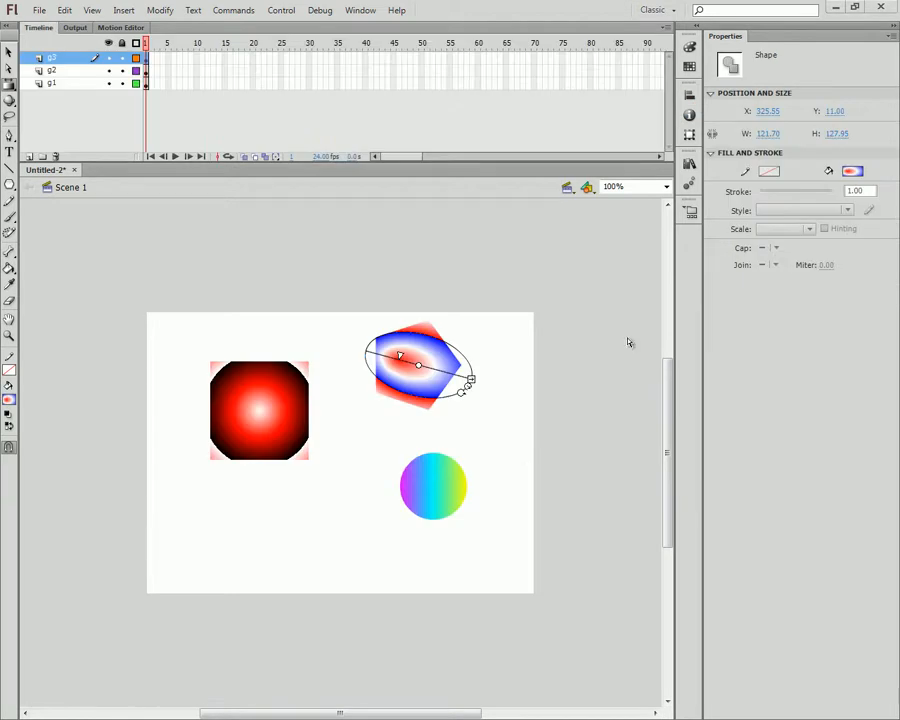
Remove the white middle color stop from the pentagon's red-white-blue radial gradient
{"action": "left_click", "coordinate": [691, 49]}
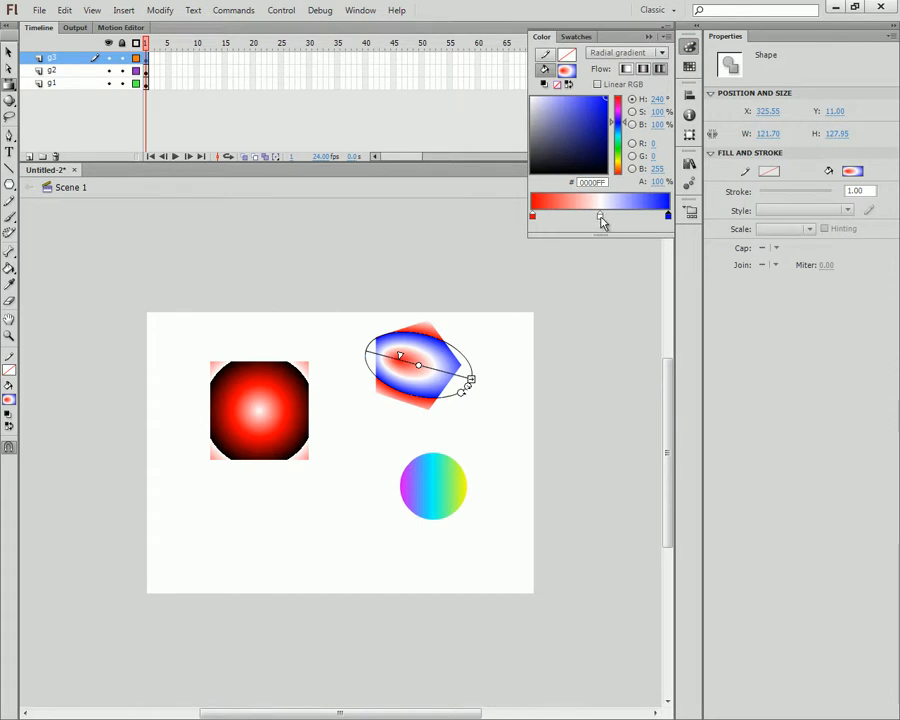
{"action": "left_click_drag", "start_coordinate": [600, 217], "coordinate": [643, 291]}
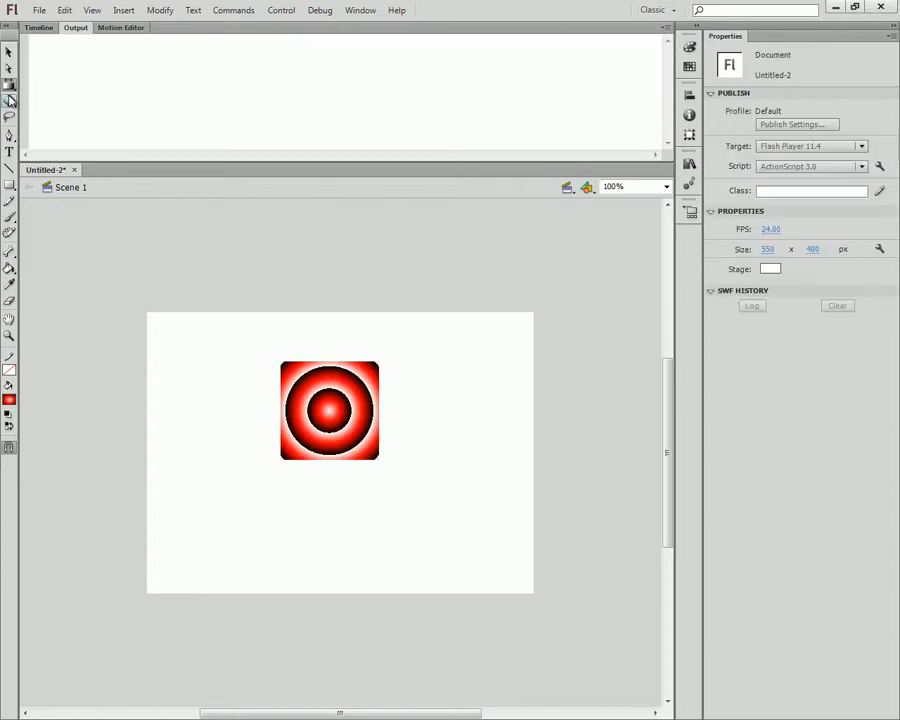
Revisit the Gradient Transform and Selection tools, and review the available fill types for the current radial gradient
{"action": "left_click", "coordinate": [9, 85]}
{"action": "left_click", "coordinate": [58, 101]}
{"action": "left_click", "coordinate": [9, 52]}
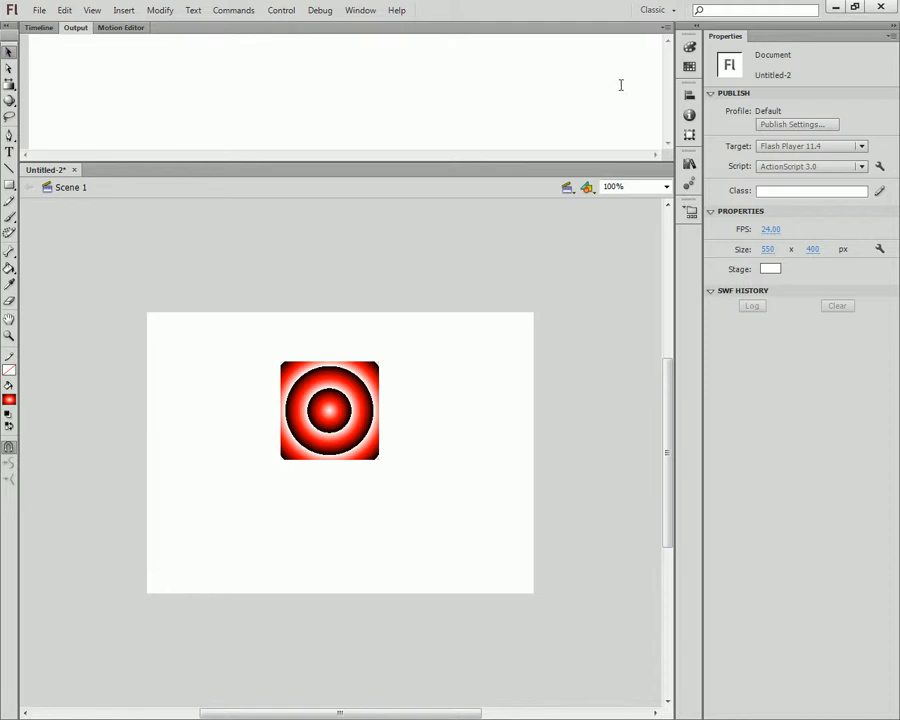
{"action": "left_click", "coordinate": [690, 50]}
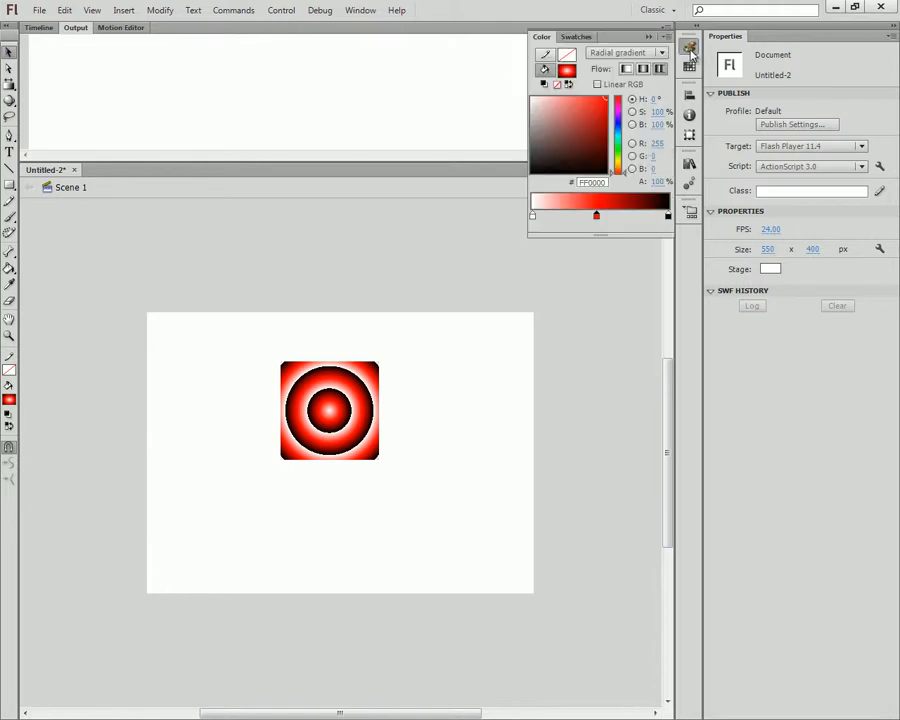
{"action": "left_click", "coordinate": [650, 52]}
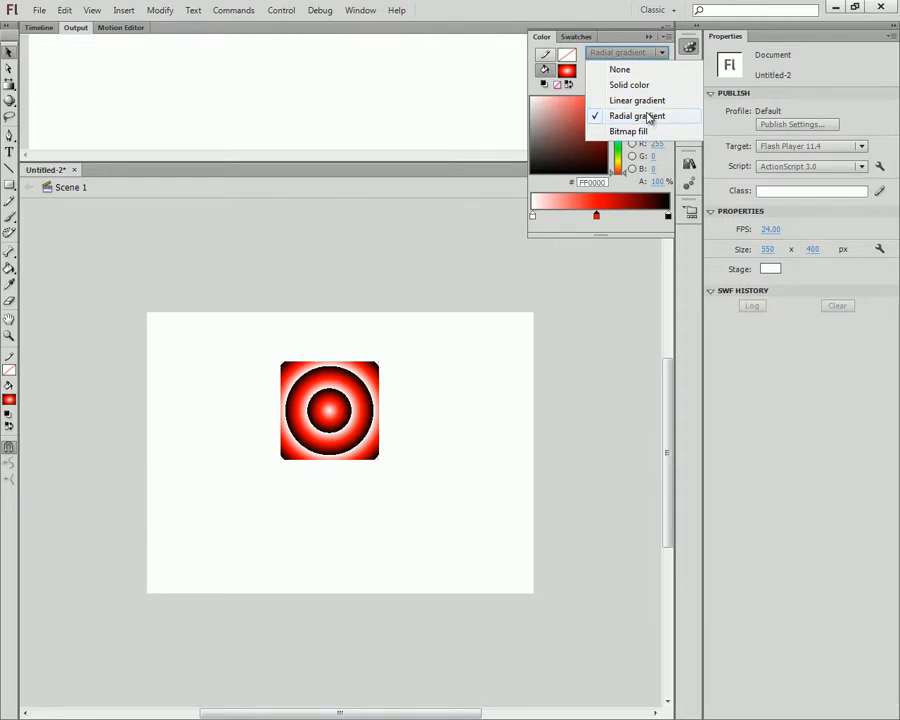
Keep the Radial gradient fill type and add a yellow FFFF00 color stop between the white and red stops
{"action": "left_click", "coordinate": [647, 116]}
{"action": "left_click", "coordinate": [565, 219]}
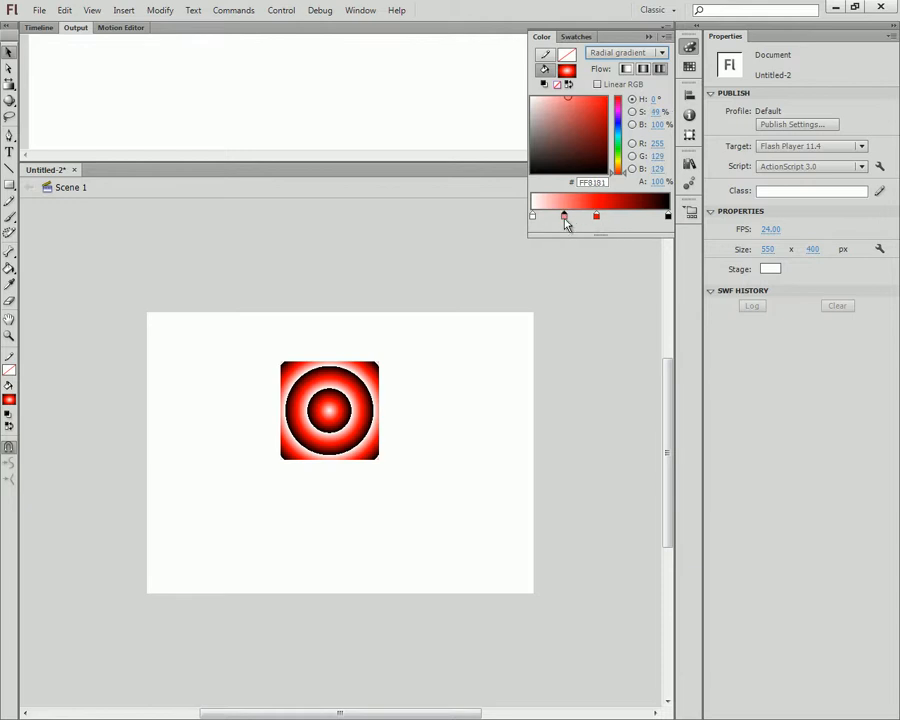
{"action": "left_click", "coordinate": [565, 219]}
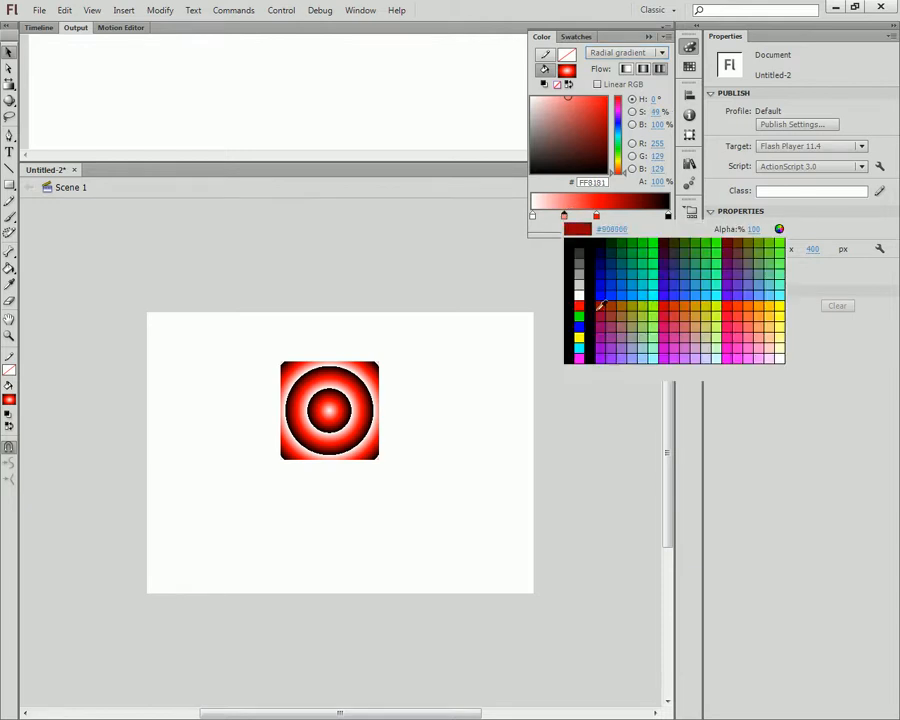
{"action": "left_click", "coordinate": [585, 342]}
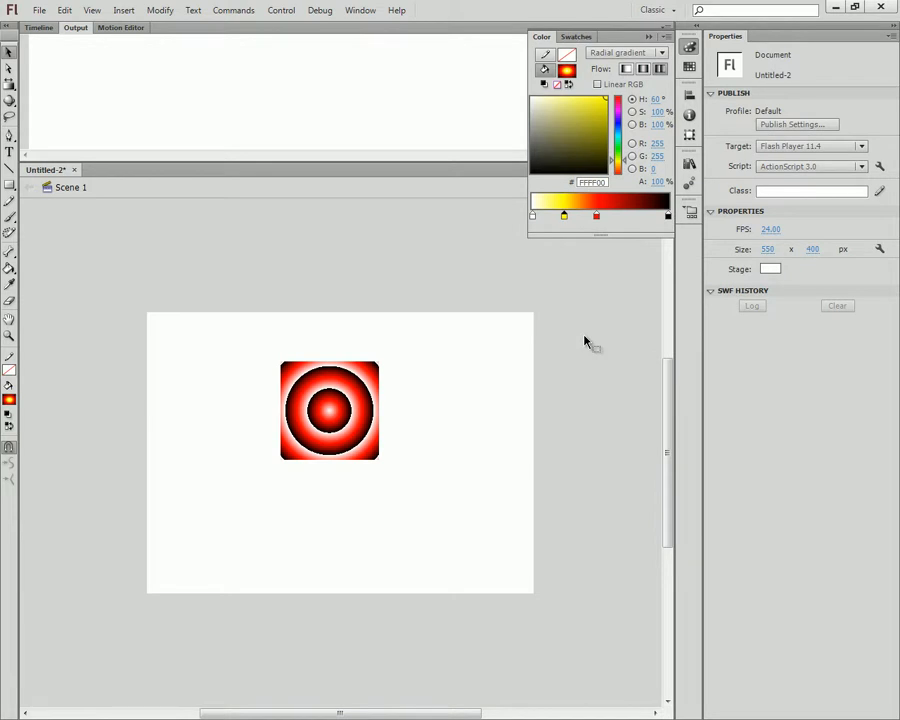
{"action": "mouse_move", "coordinate": [564, 218]}
{"action": "left_mouse_down"}
{"action": "mouse_move", "coordinate": [624, 218]}
{"action": "mouse_move", "coordinate": [562, 219]}
{"action": "left_mouse_up"}
Enlarge the square's radial gradient with the Gradient Transform tool so its circle extends slightly beyond the square's edges, and deselect the square
{"action": "left_click", "coordinate": [72, 131]}
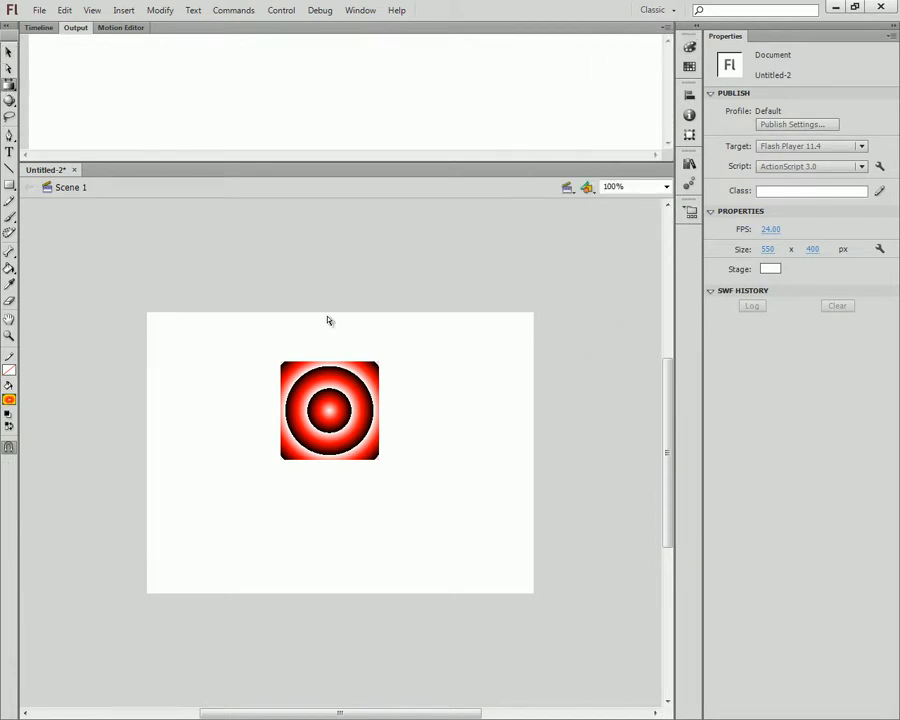
{"action": "left_click", "coordinate": [10, 86]}
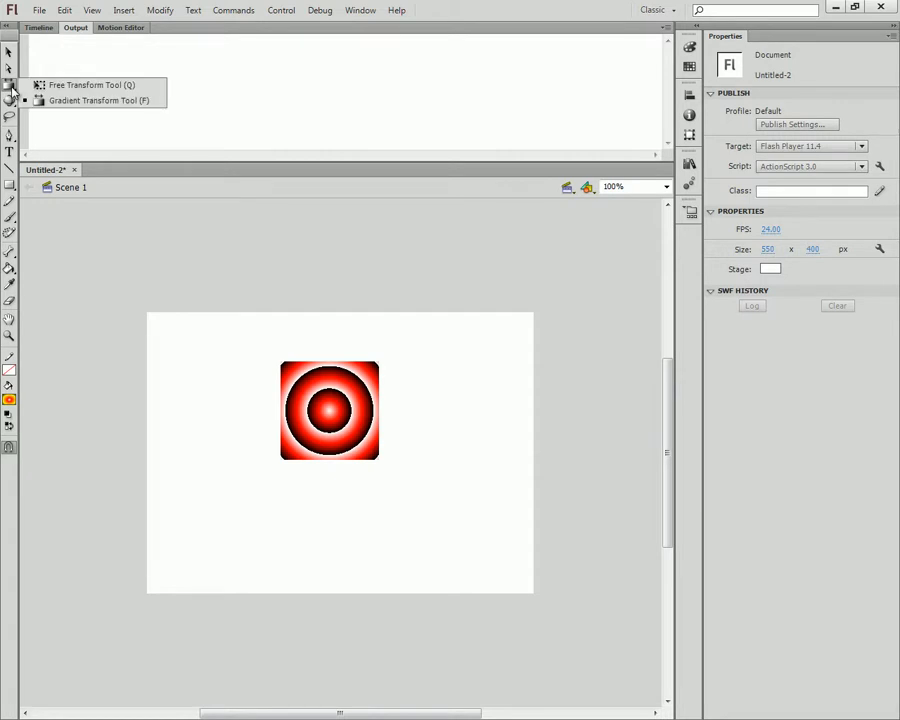
{"action": "left_click", "coordinate": [363, 450]}
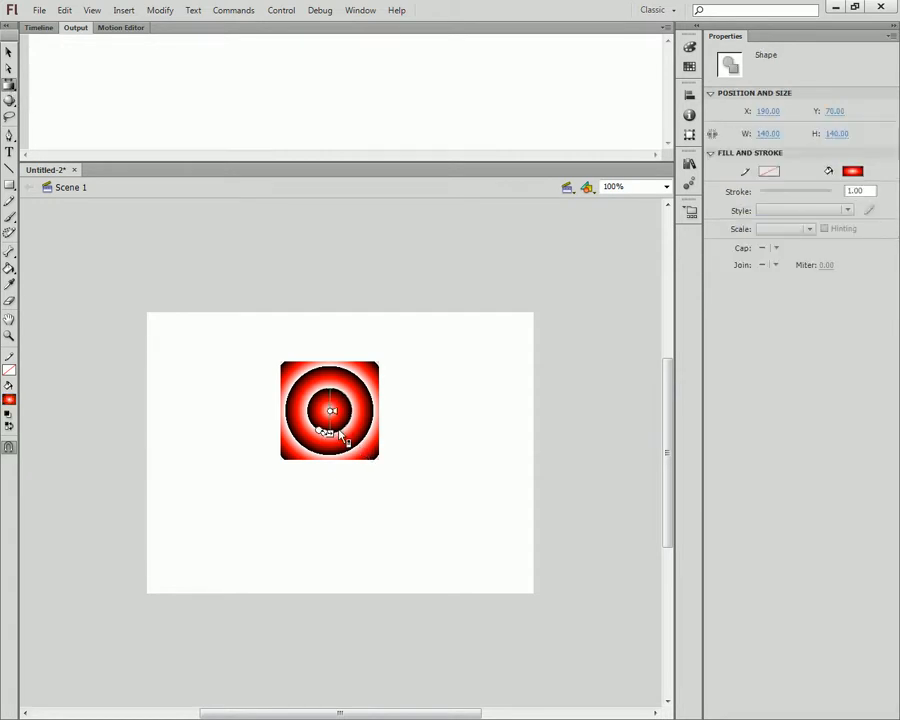
{"action": "left_click_drag", "start_coordinate": [326, 432], "coordinate": [329, 467]}
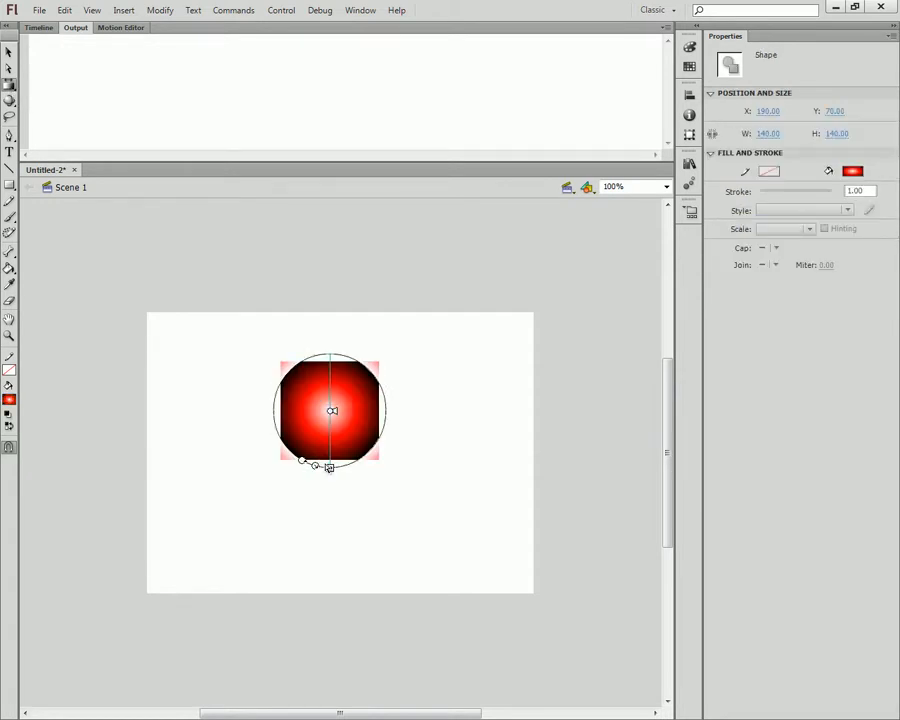
{"action": "left_click", "coordinate": [357, 490]}
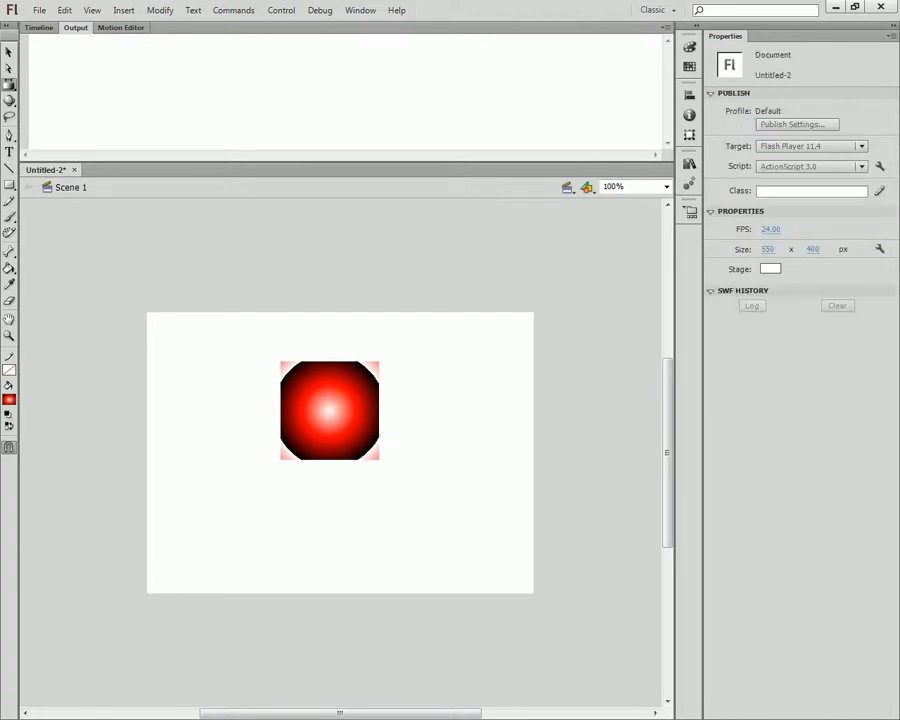